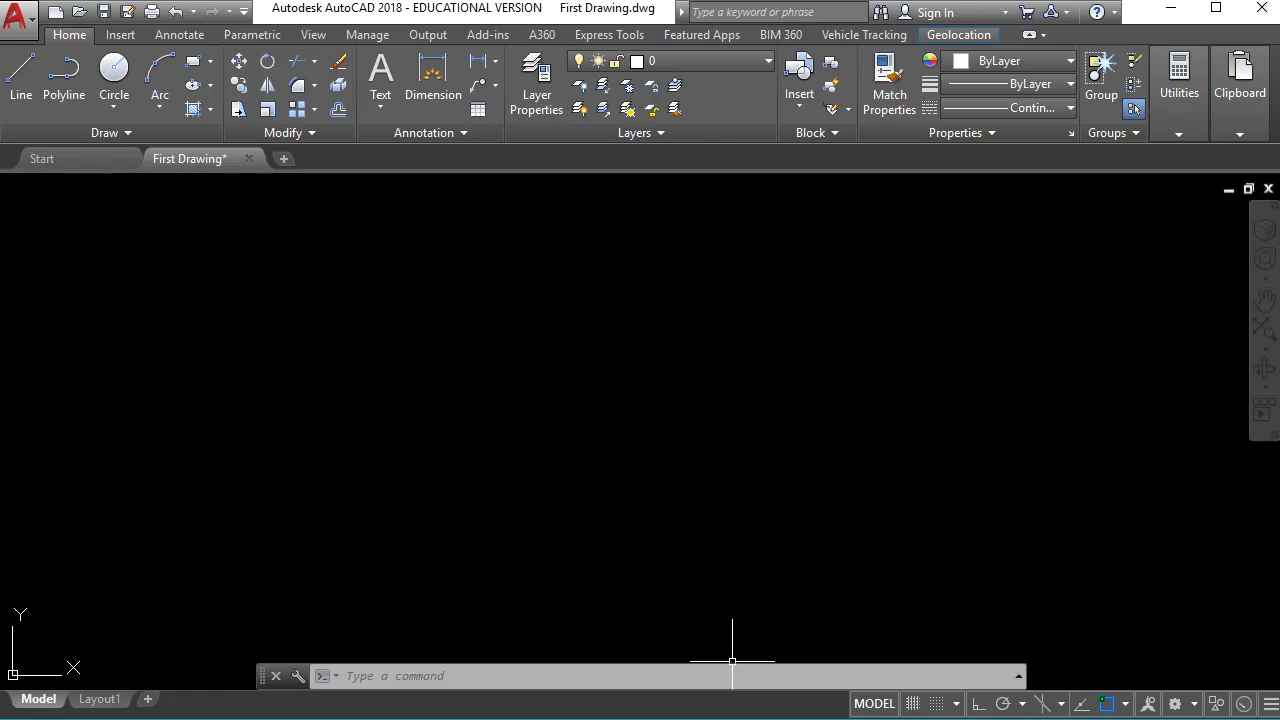
Switch to Acrobat and scroll the slides past Absolute, Relative and Polar to the Tracking slide
left_click(868, 532)
key("alt+Tab")
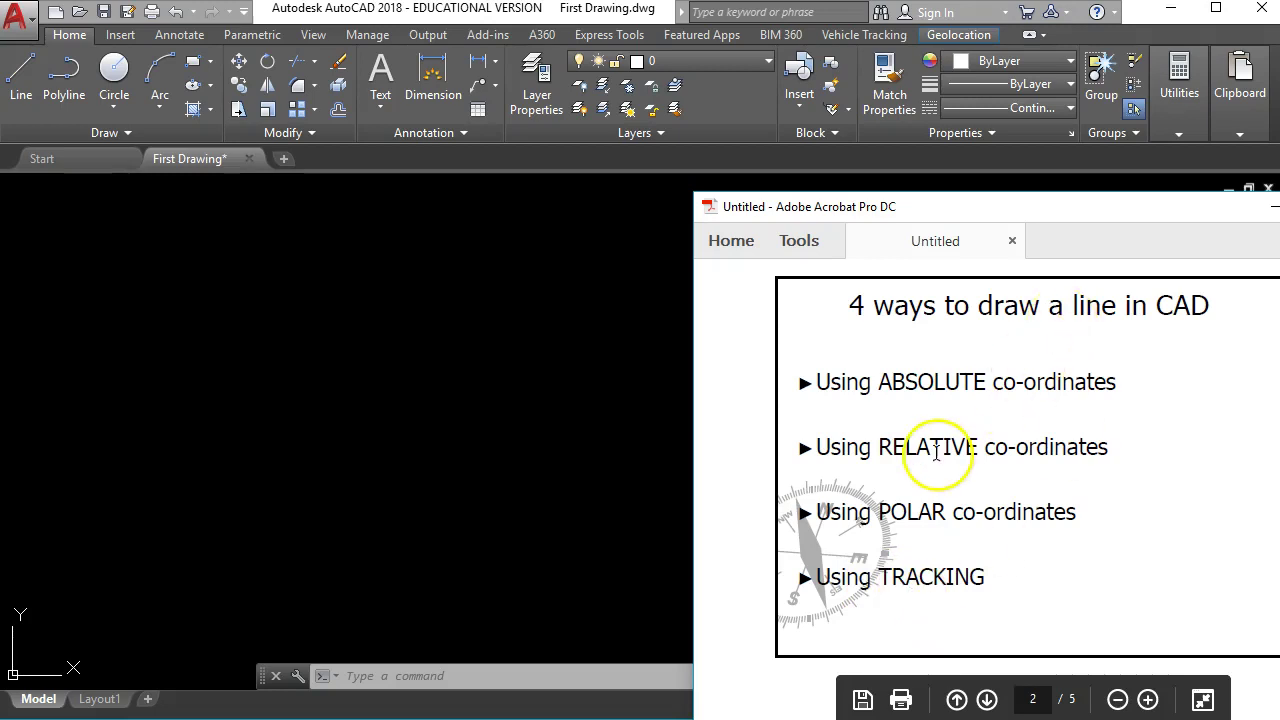
scroll(1000, 545, "down", 3)
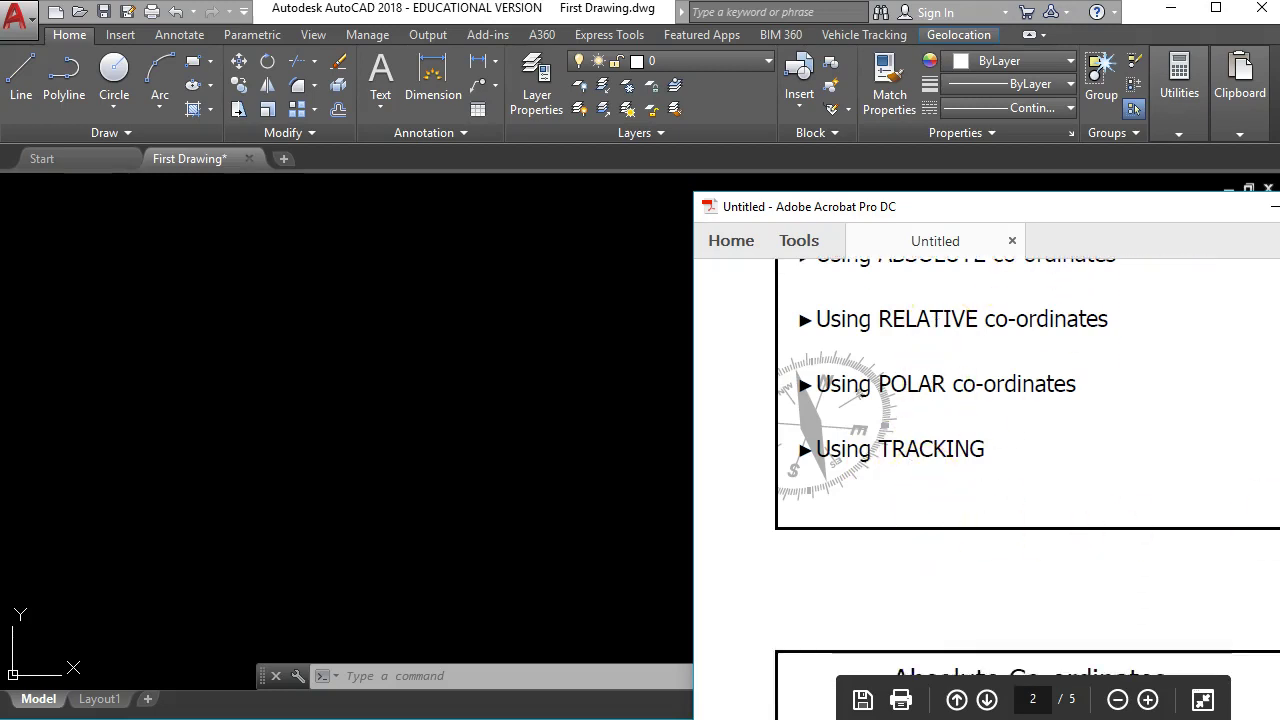
scroll(1027, 465, "down", 20)
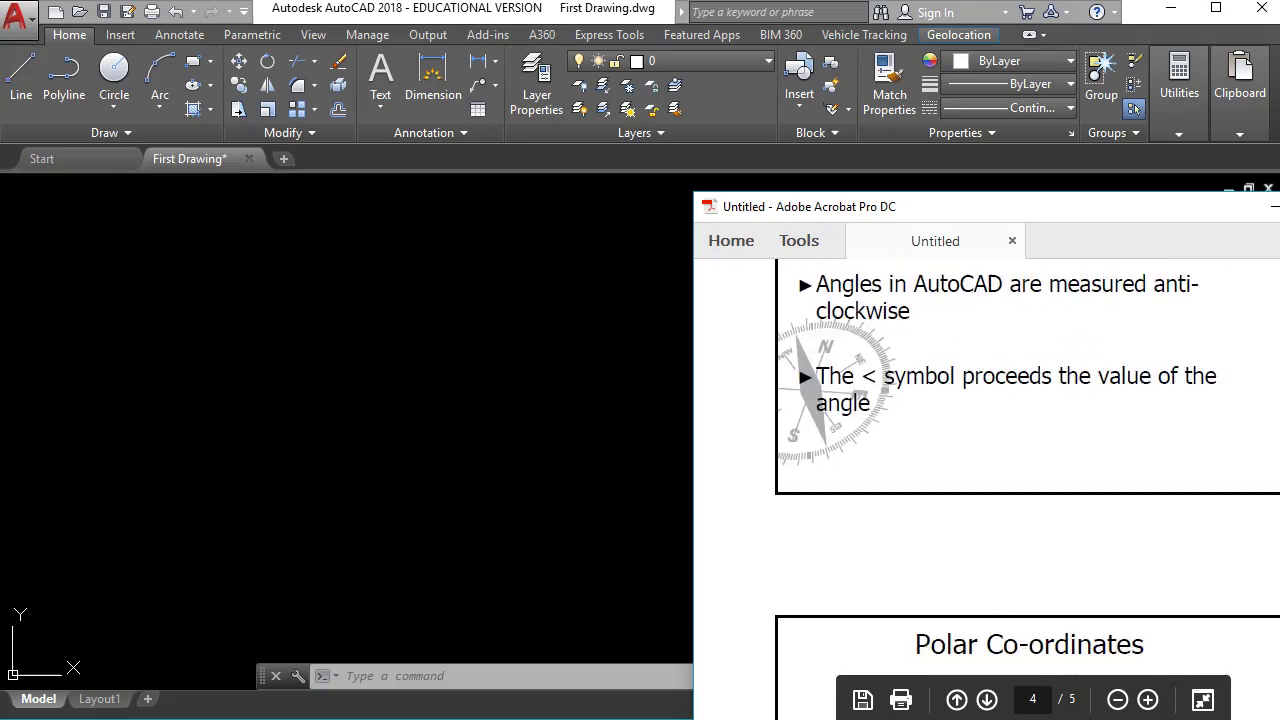
scroll(1027, 465, "down", 12)
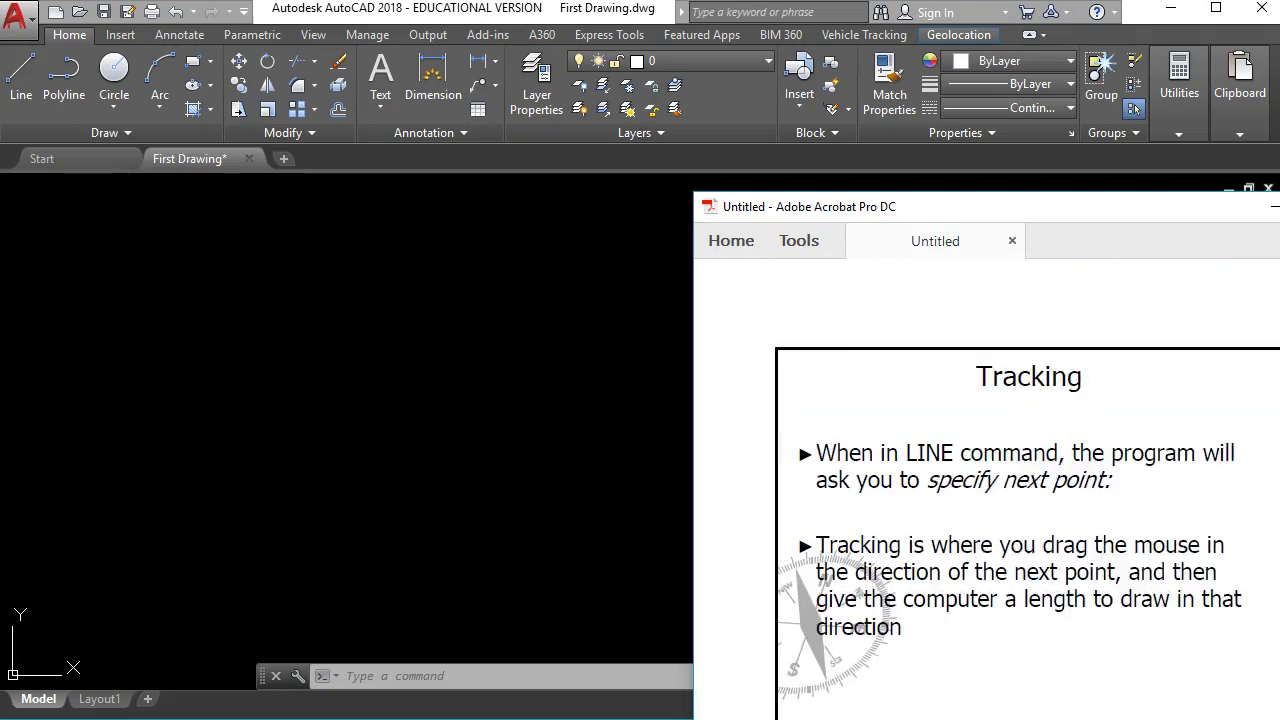
scroll(1027, 518, "down", 1)
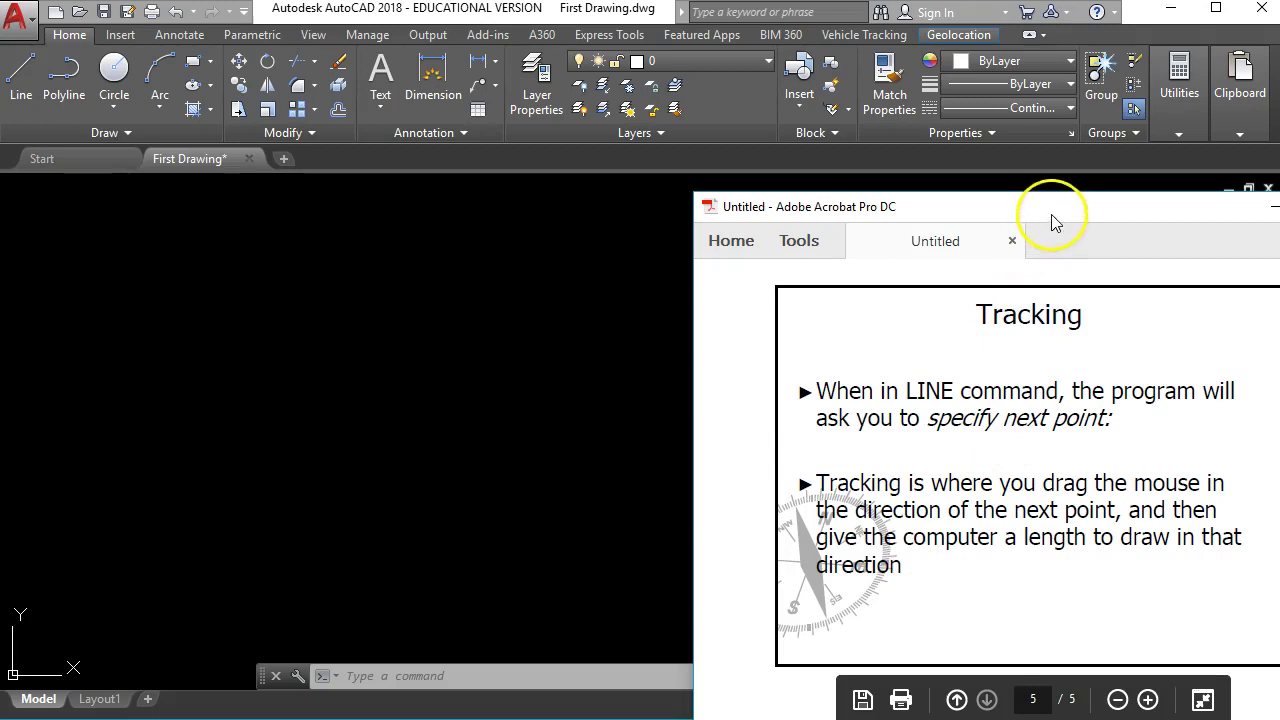
Bring into view the Tracking diagram starting at 65,220 with sides 240, 145, 65, 25, 120, 25, 55
left_click_drag(1051, 220, 1041, 218)
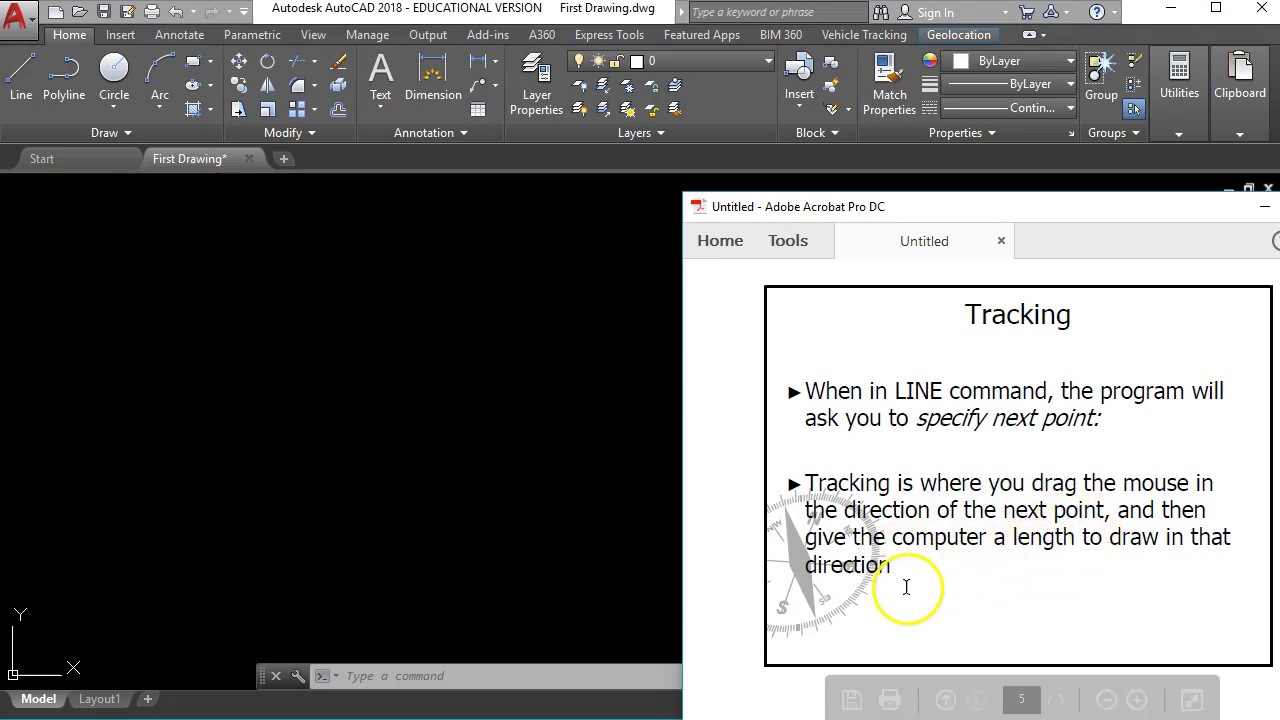
scroll(905, 585, "down", 2)
scroll(905, 593, "down", 6)
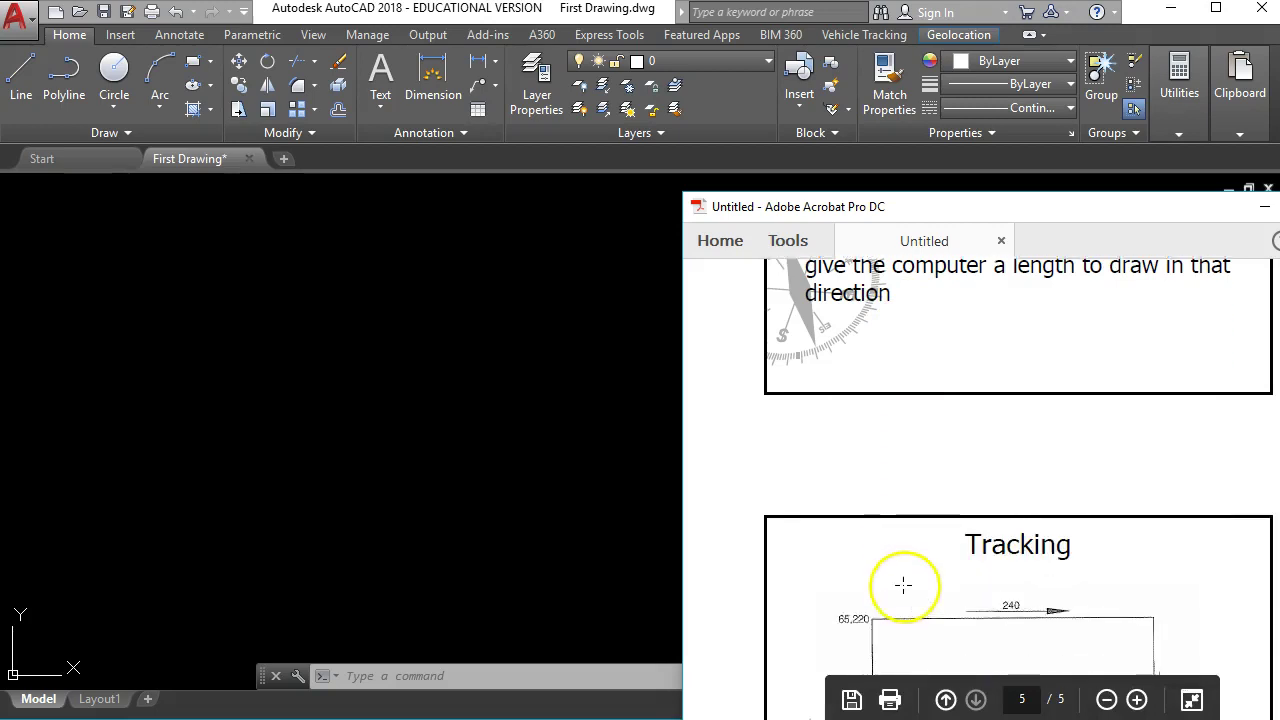
scroll(900, 600, "down", 2)
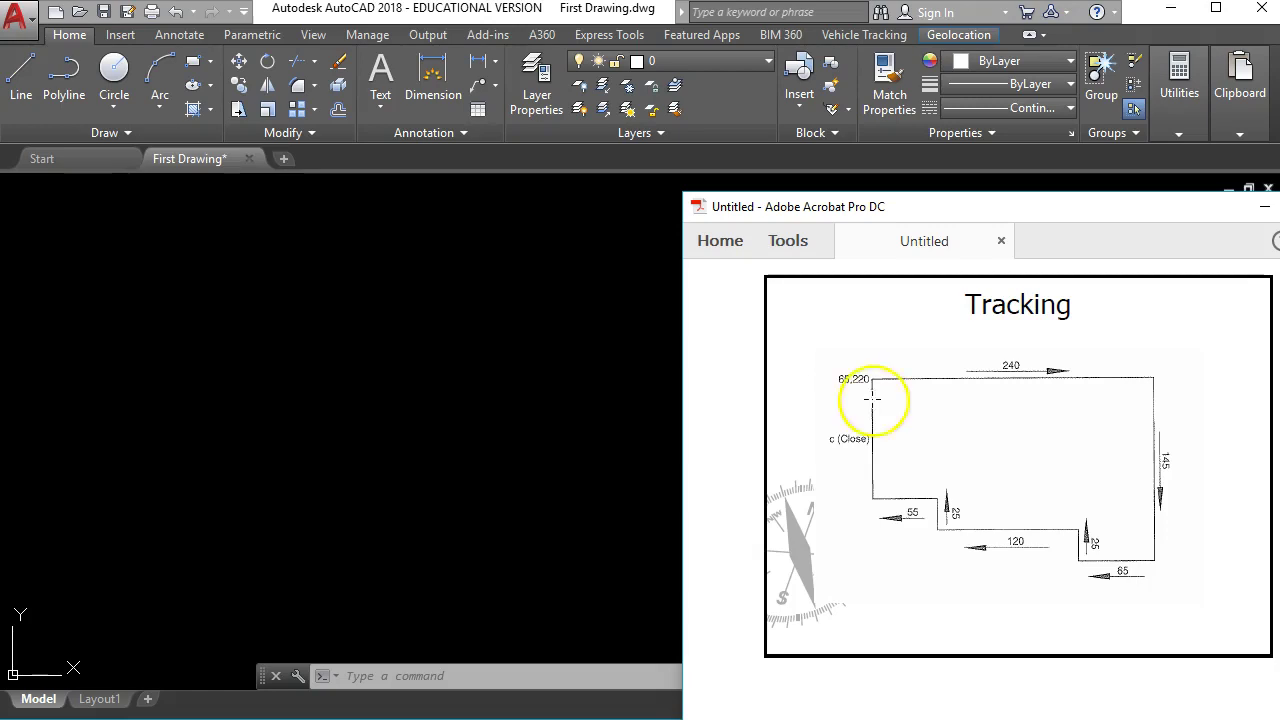
Start a LINE at 65,220 and draw slanted segments of 400 and 300 units
left_click(497, 447)
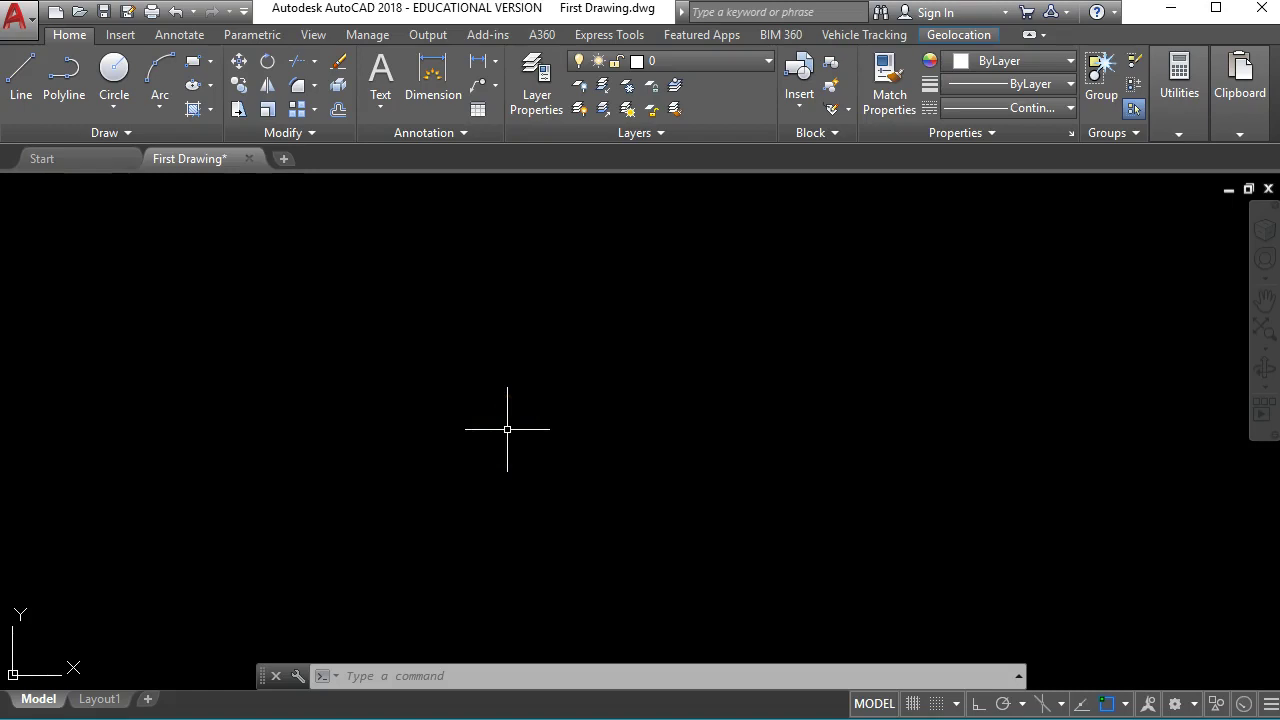
left_click(460, 674)
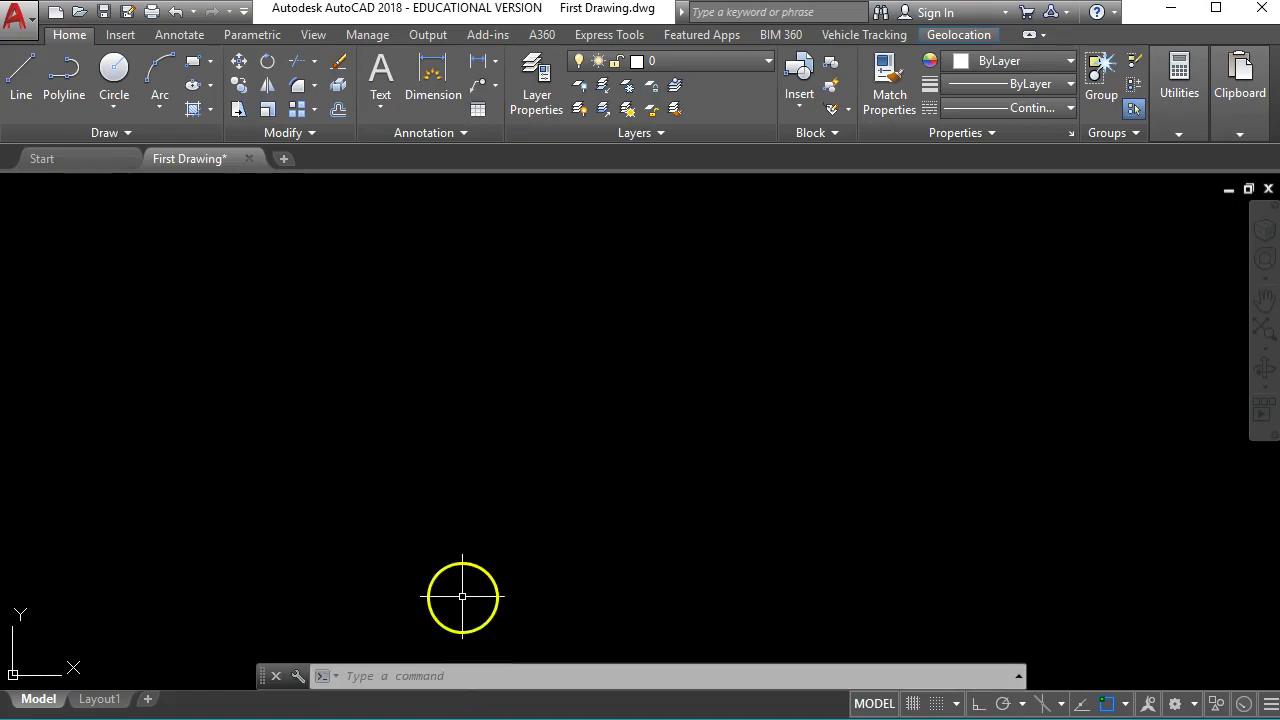
type("l")
key("Return")
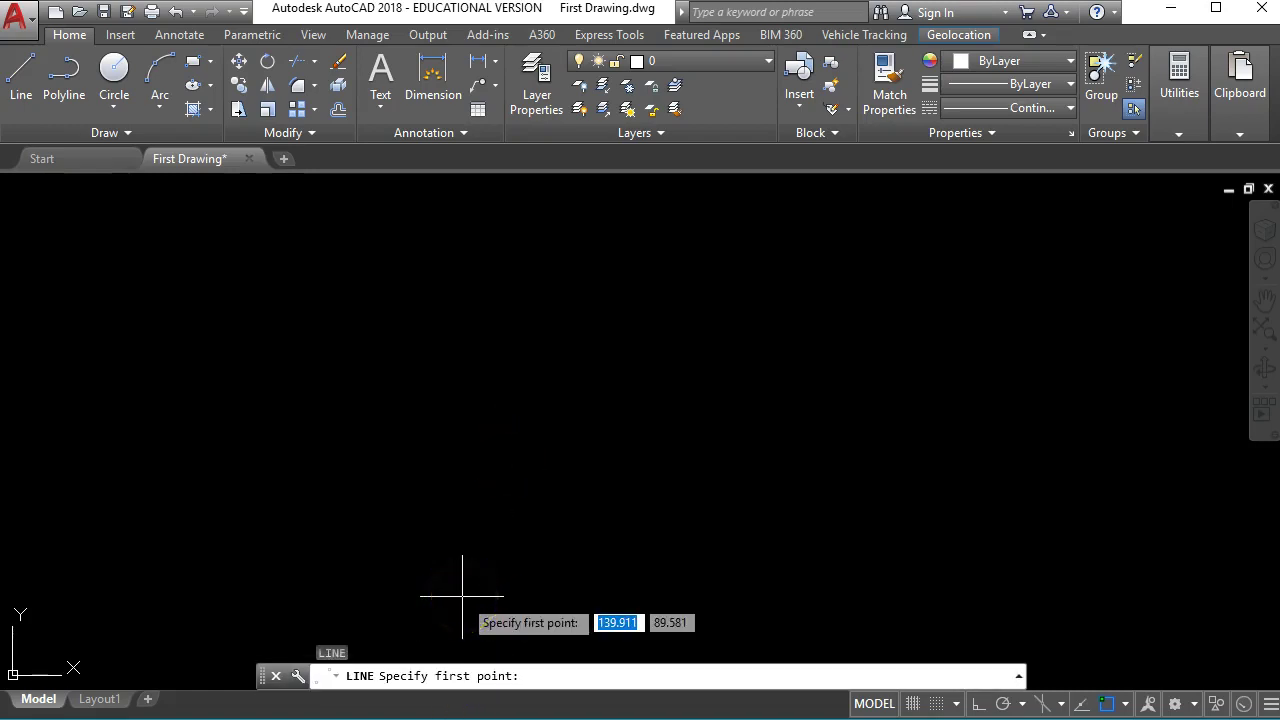
left_click(1275, 505)
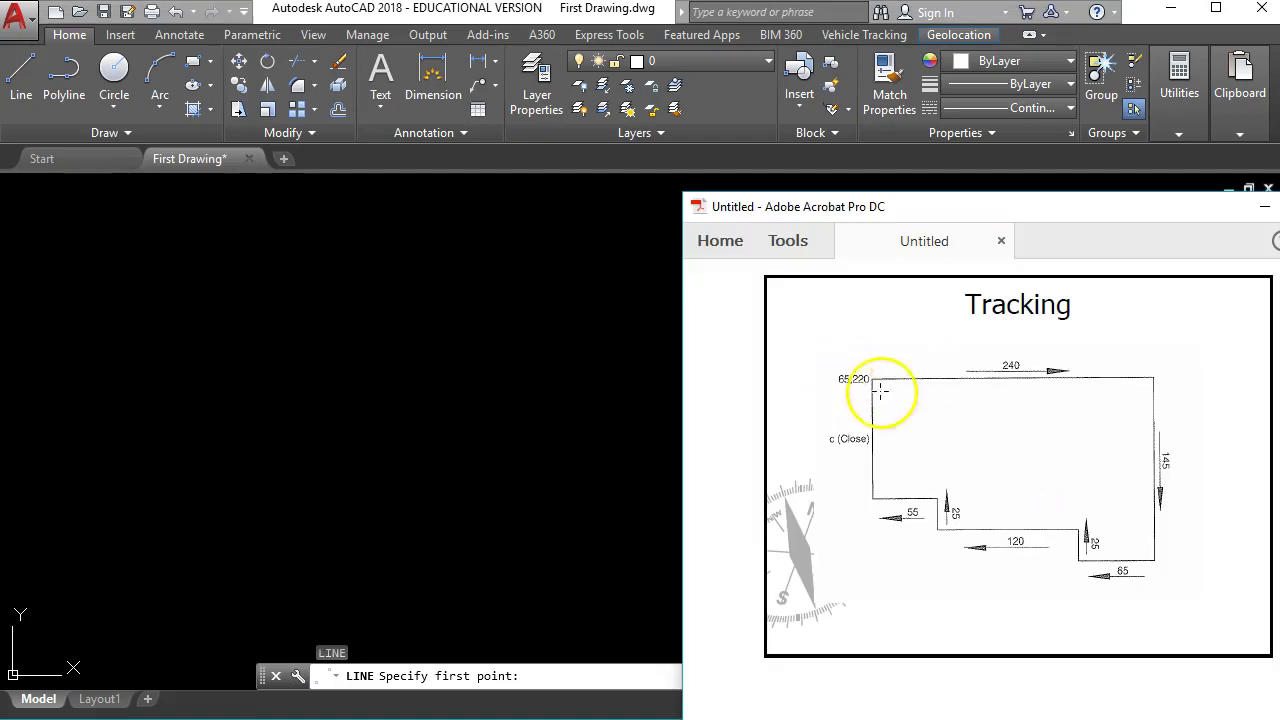
left_click(556, 675)
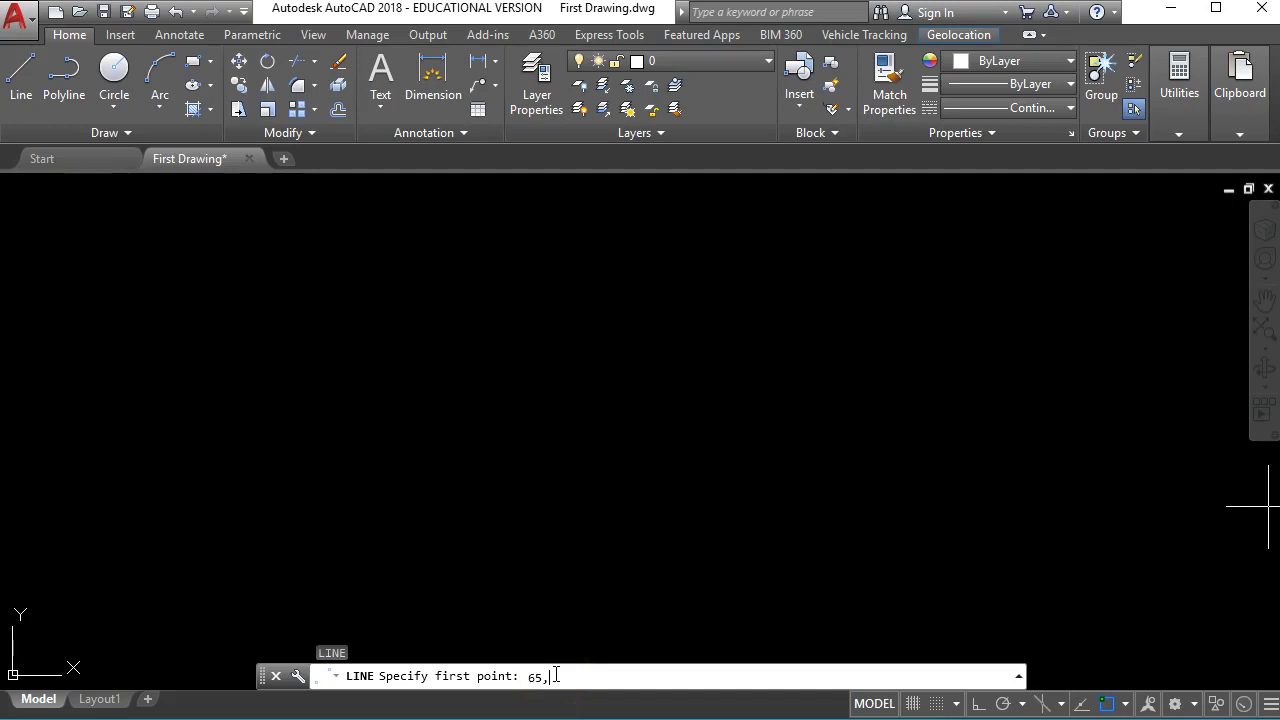
key("Return")
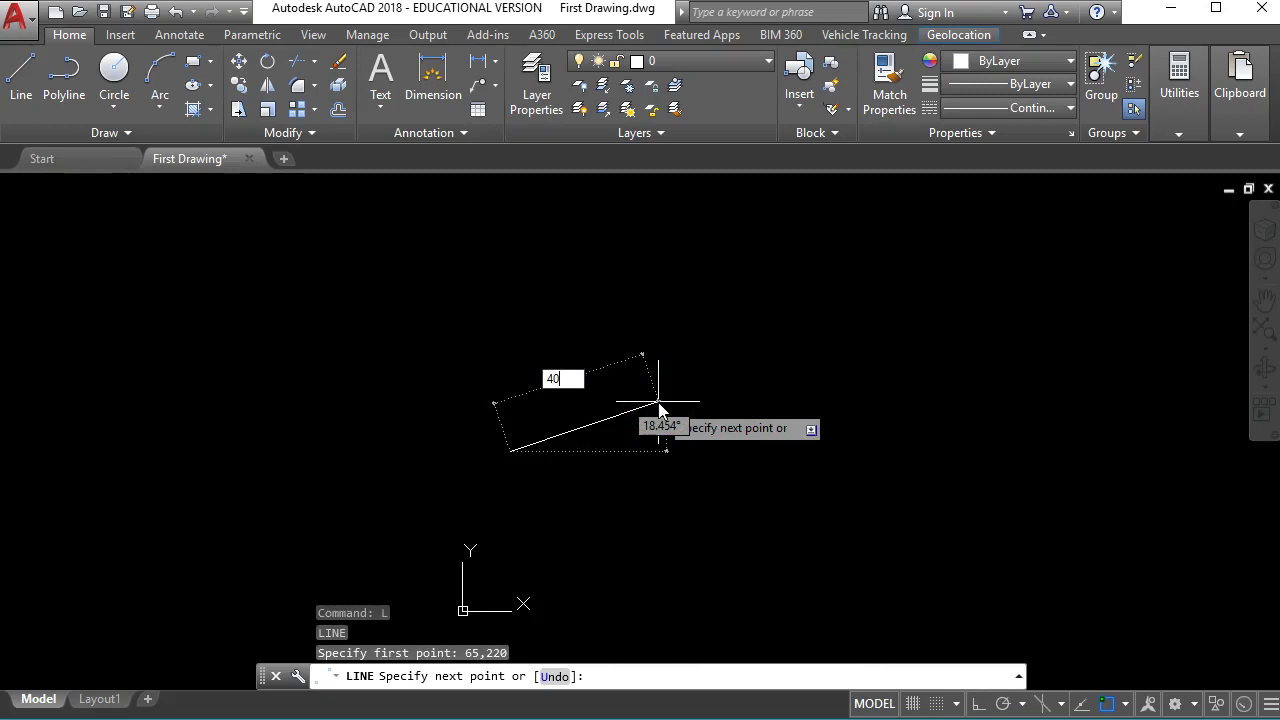
key("Return")
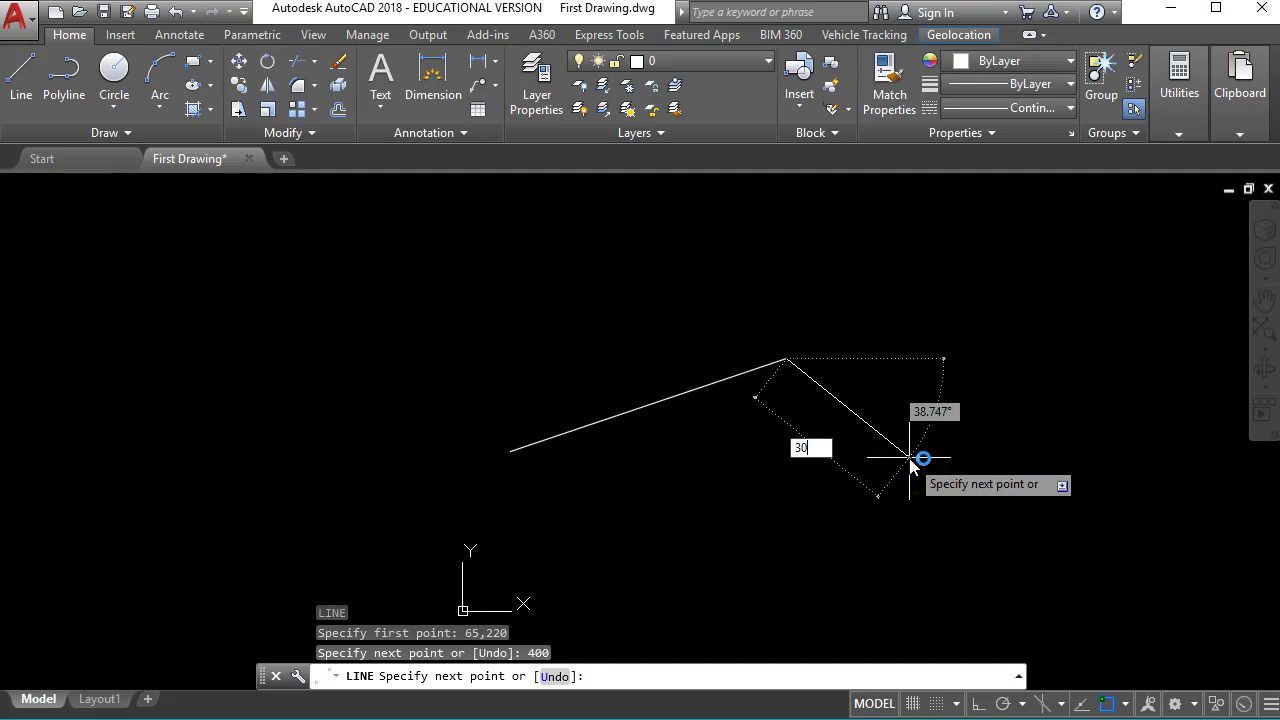
key("Return")
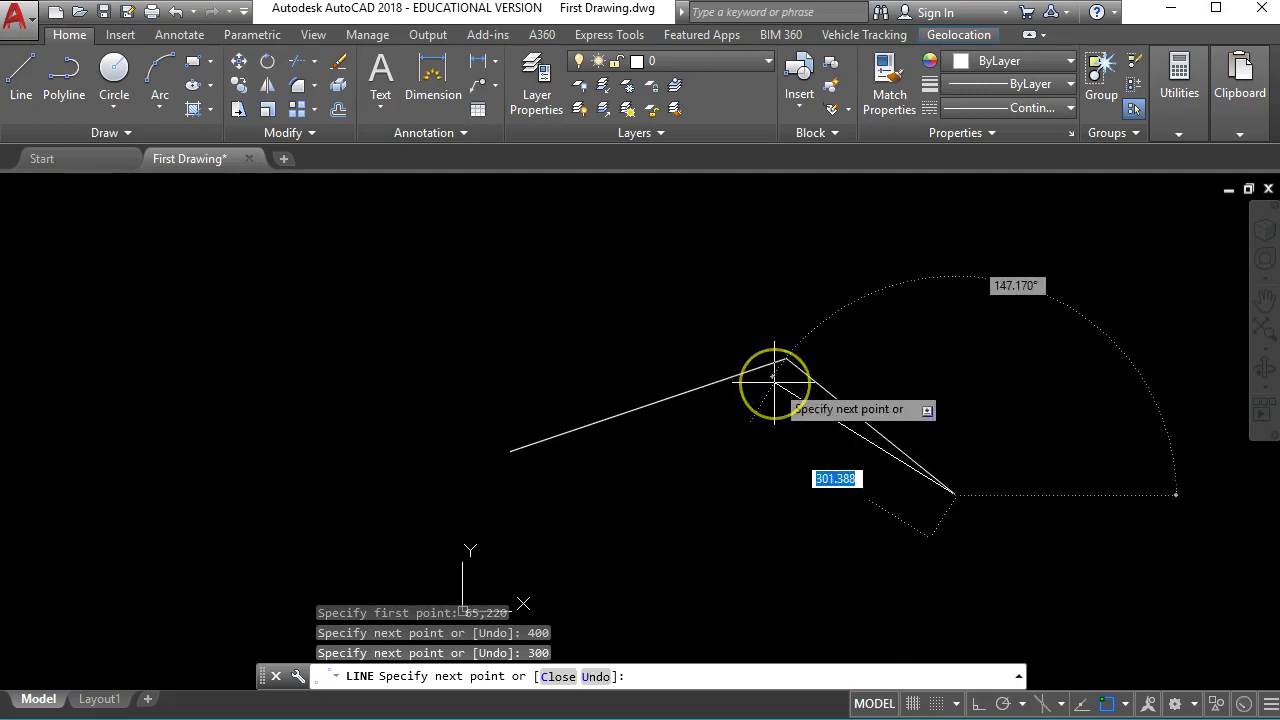
Cancel LINE and erase both slanted segments with a crossing window, then recheck the sketch
key("Escape")
left_click(989, 513)
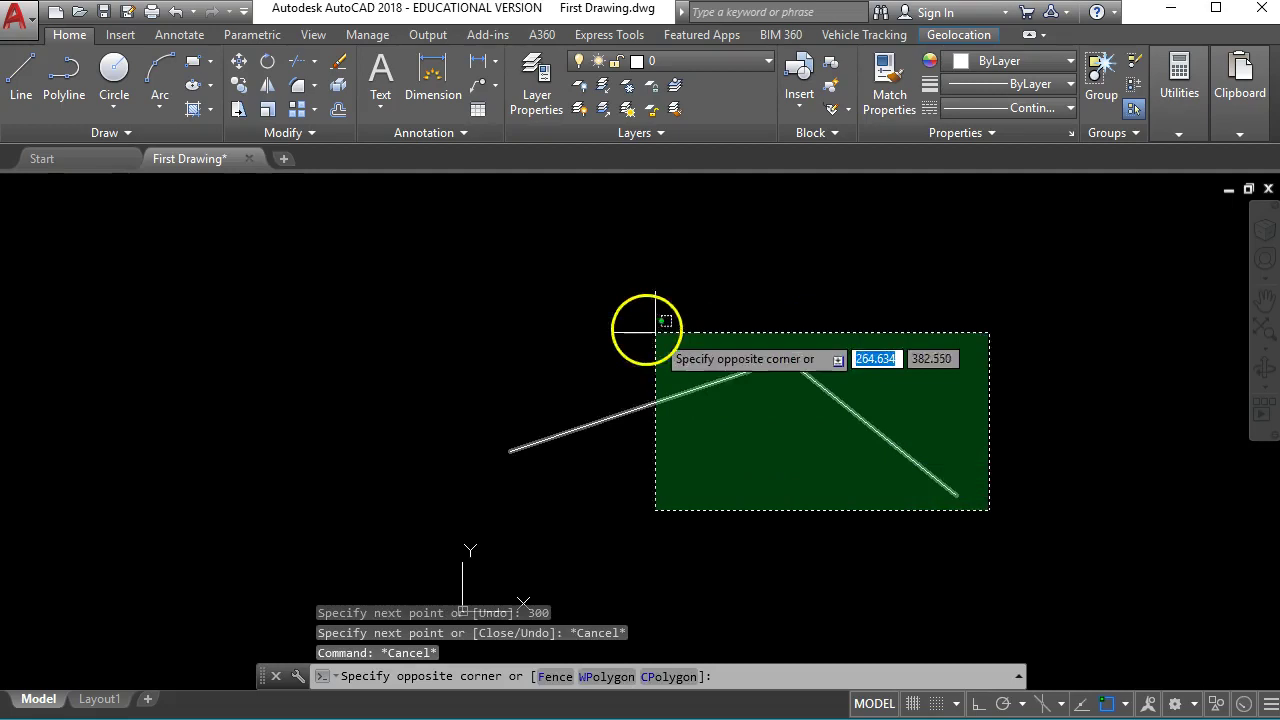
left_click(585, 324)
key("Delete")
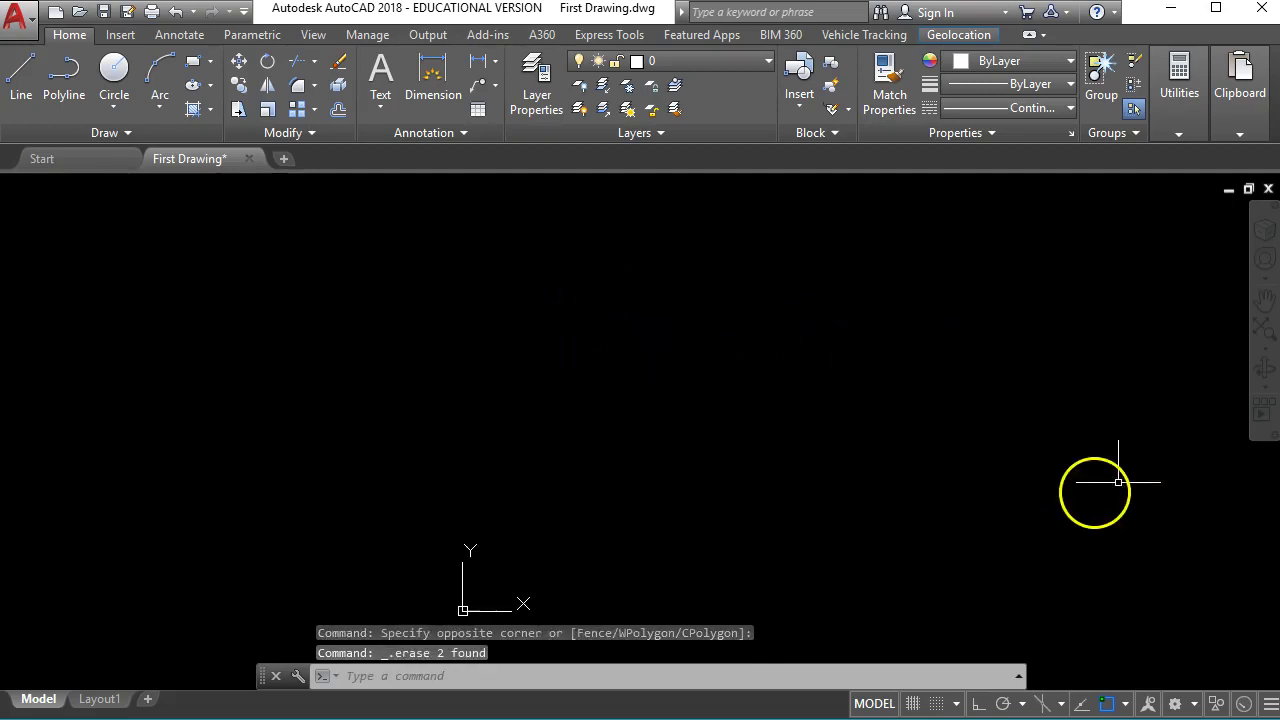
left_click(1279, 430)
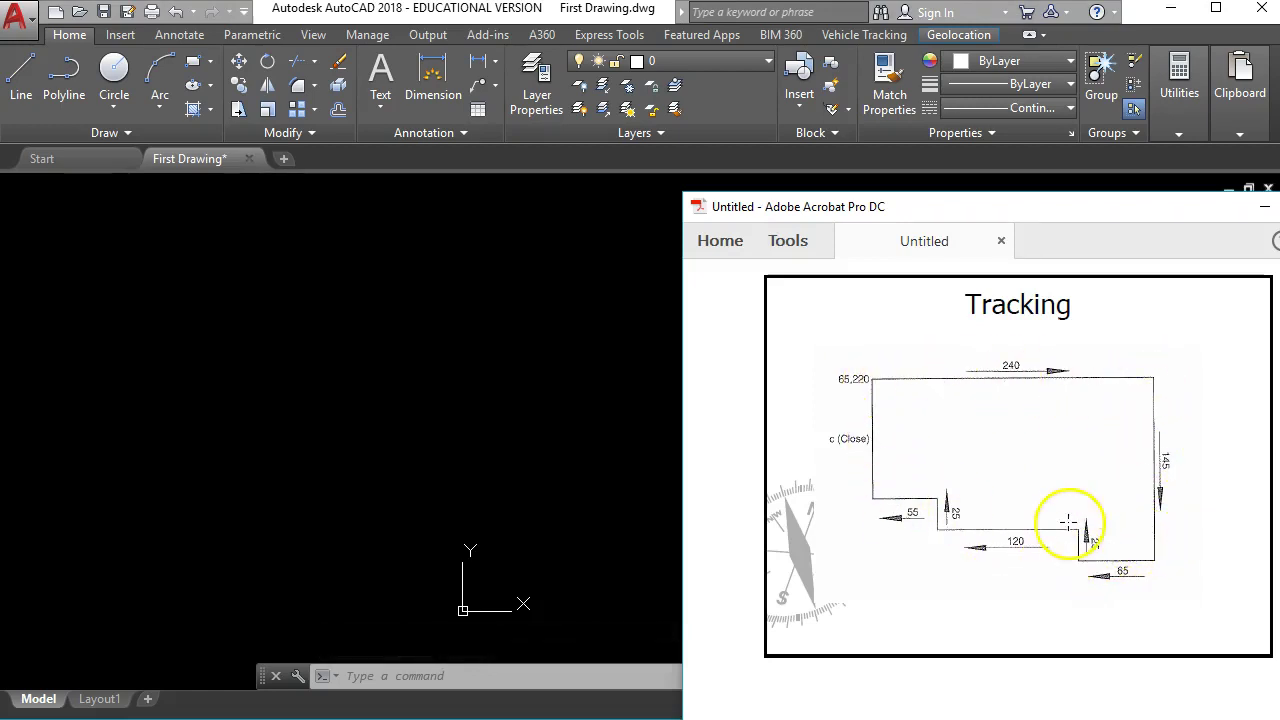
left_click(568, 472)
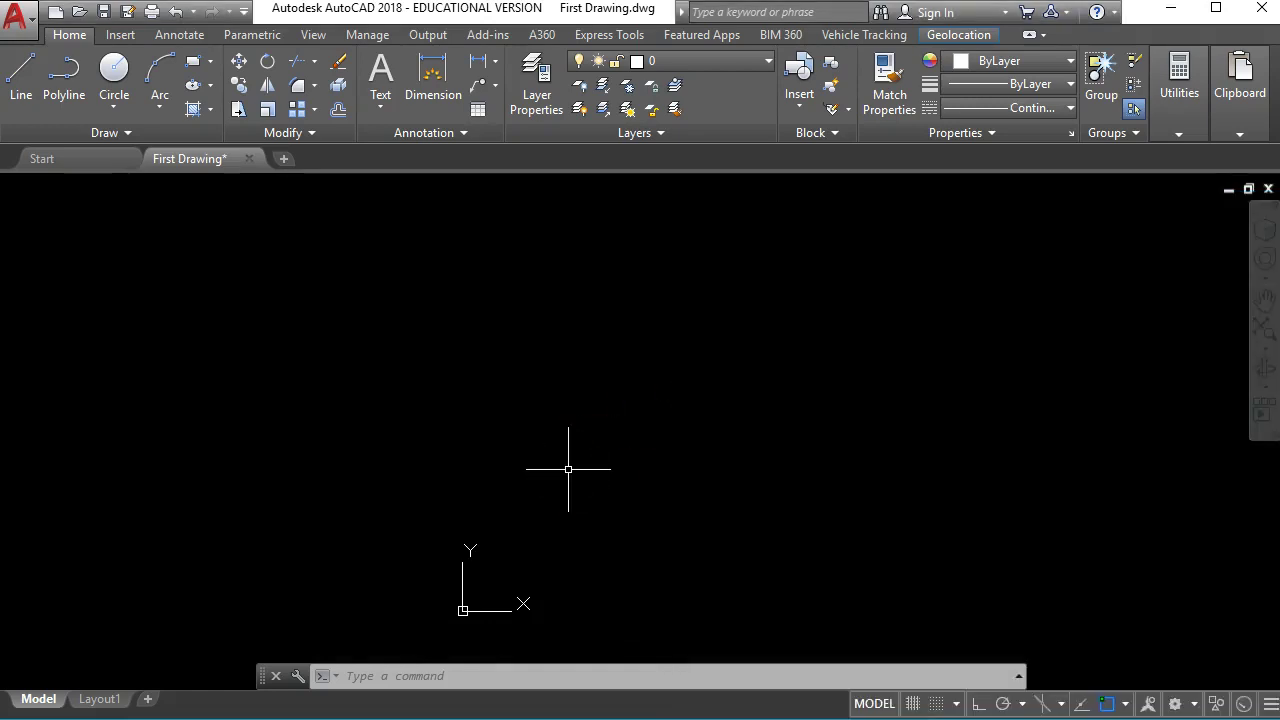
Turn on Ortho Mode from the status bar and review the reference sketch
left_click(977, 704)
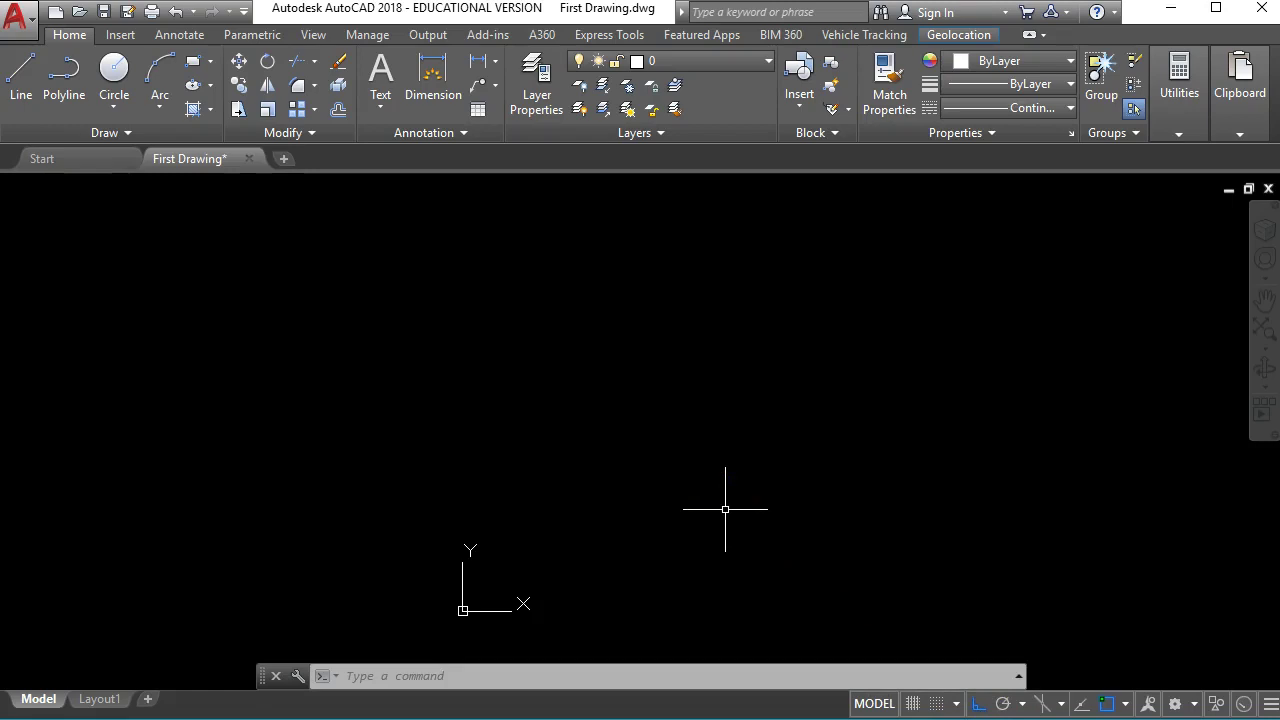
left_click(1277, 462)
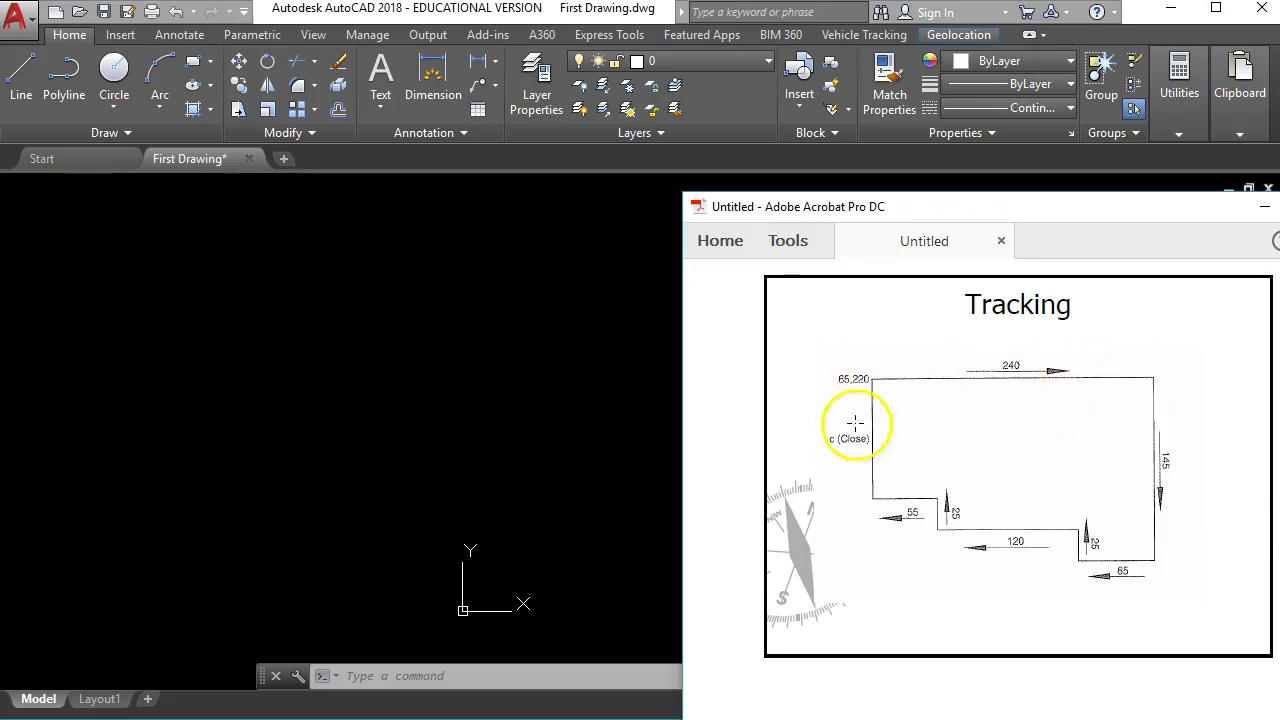
left_click(654, 449)
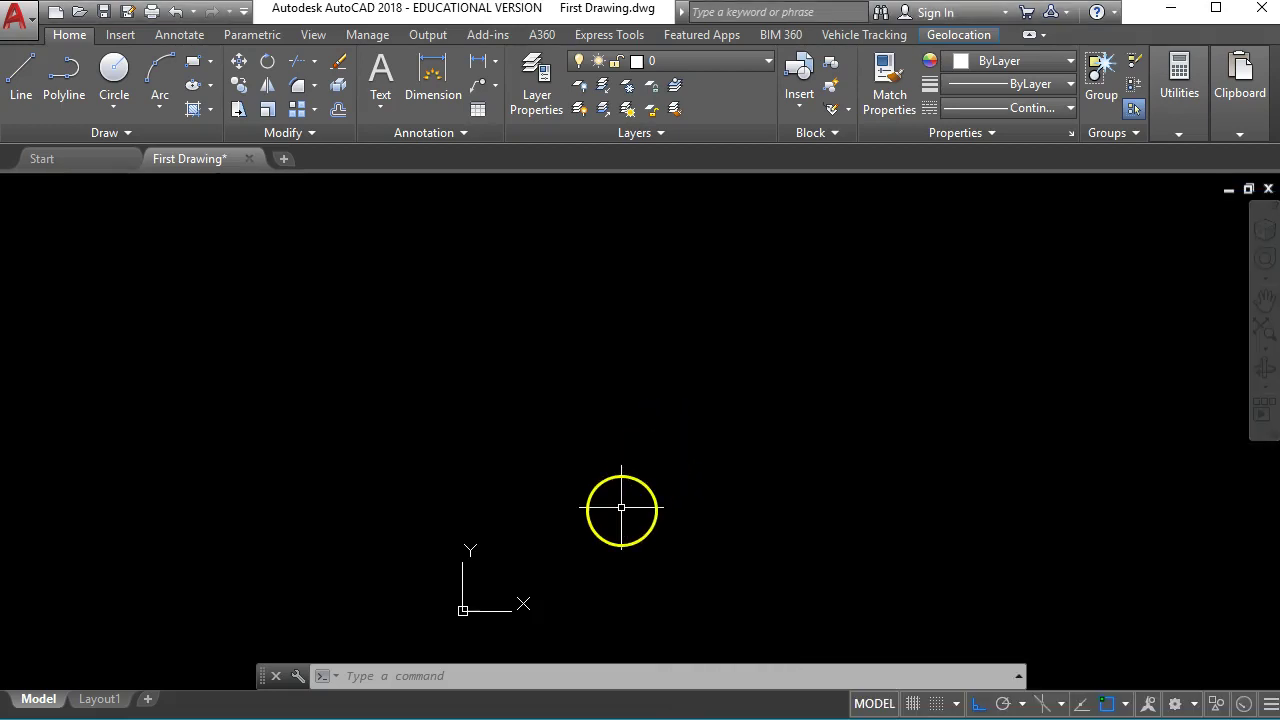
Start a new LINE with its first point at 65,220
left_click(632, 679)
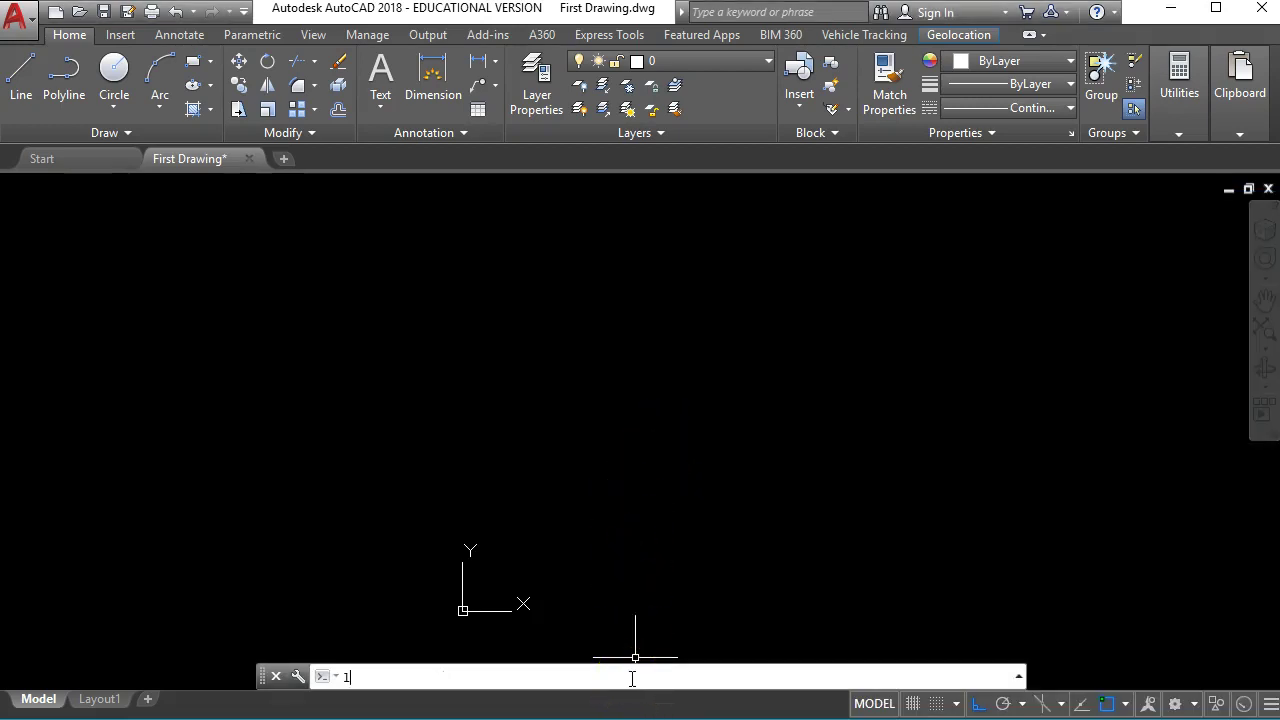
key("Return")
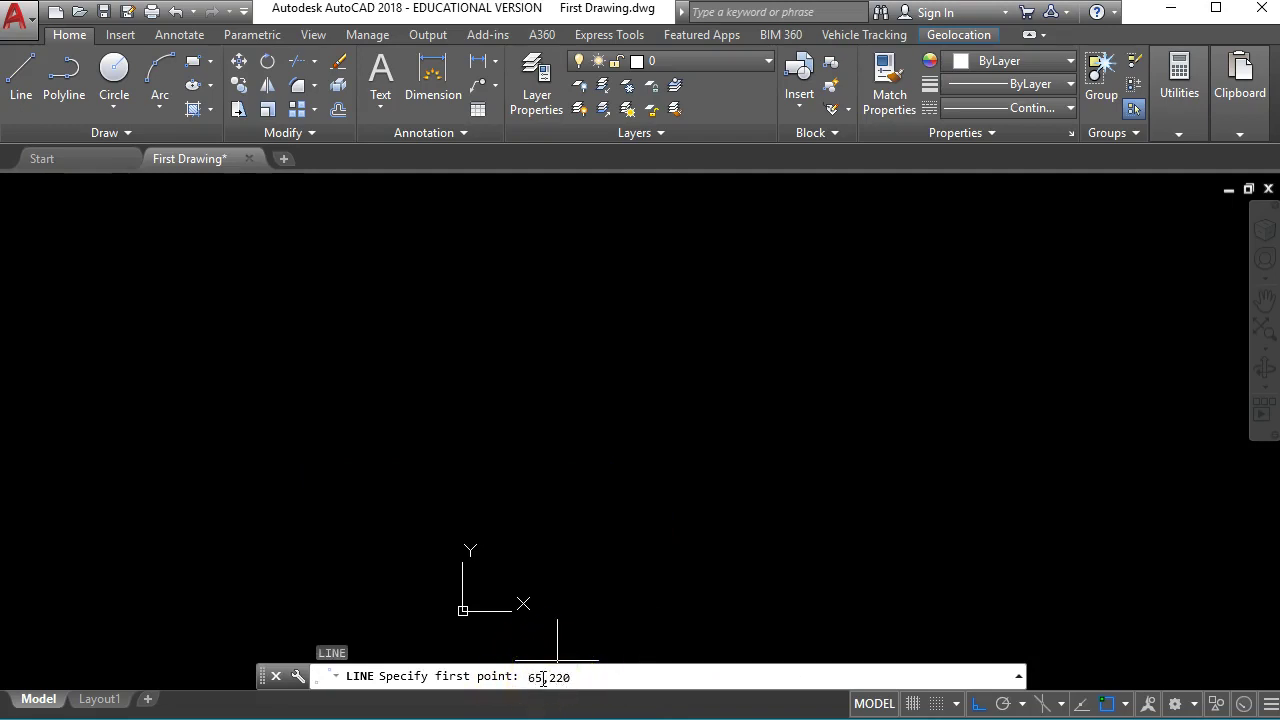
key("Return")
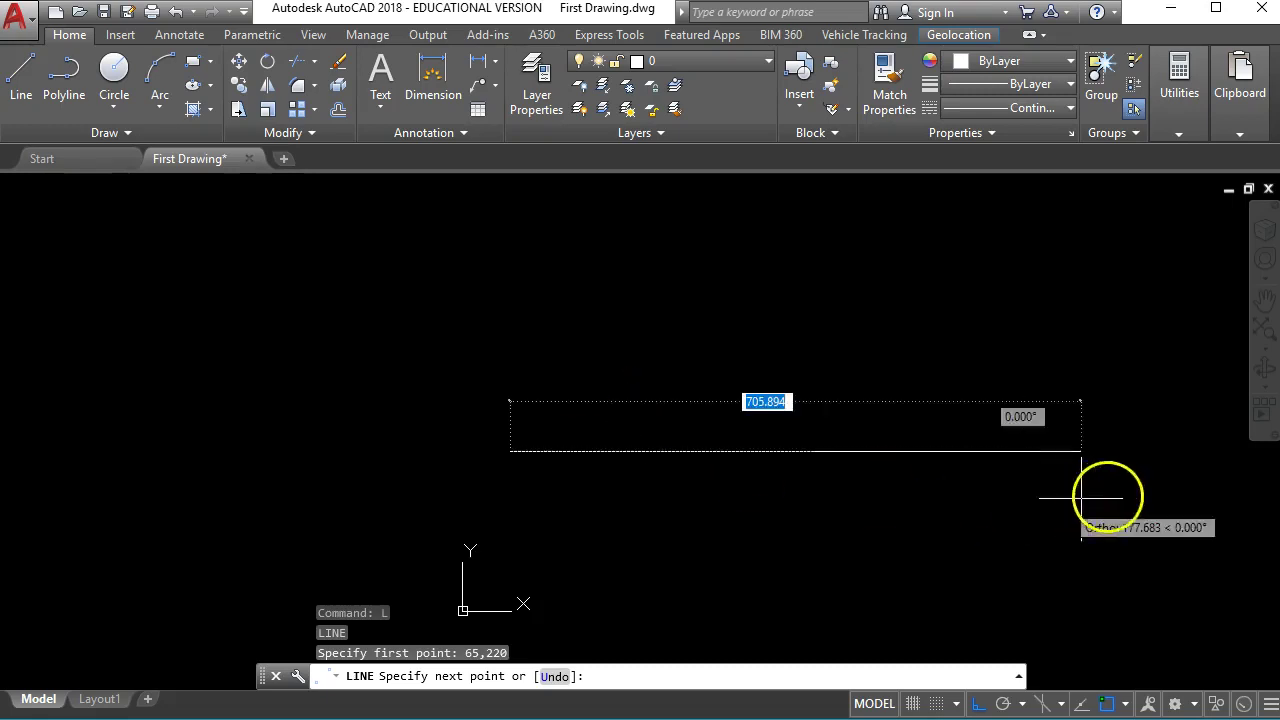
Draw the 240-unit top edge horizontally to the right
key("alt+Tab")
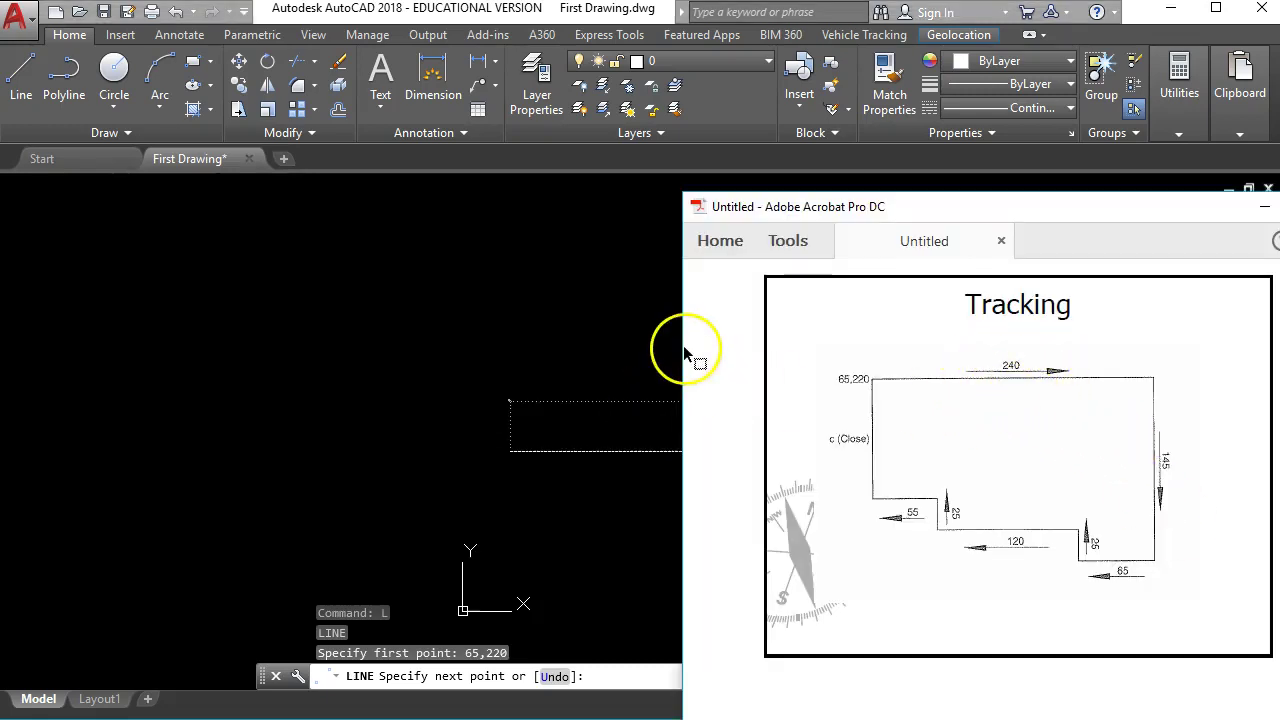
key("alt+Tab")
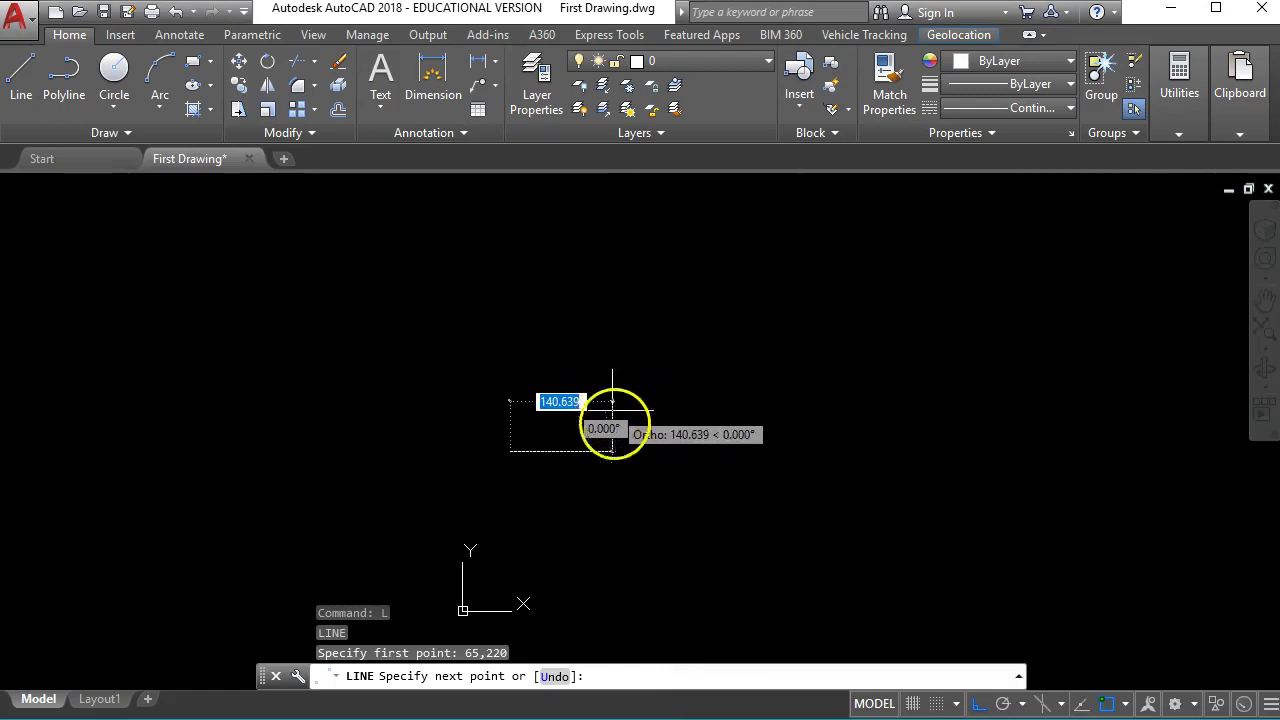
scroll(618, 440, "up", 2)
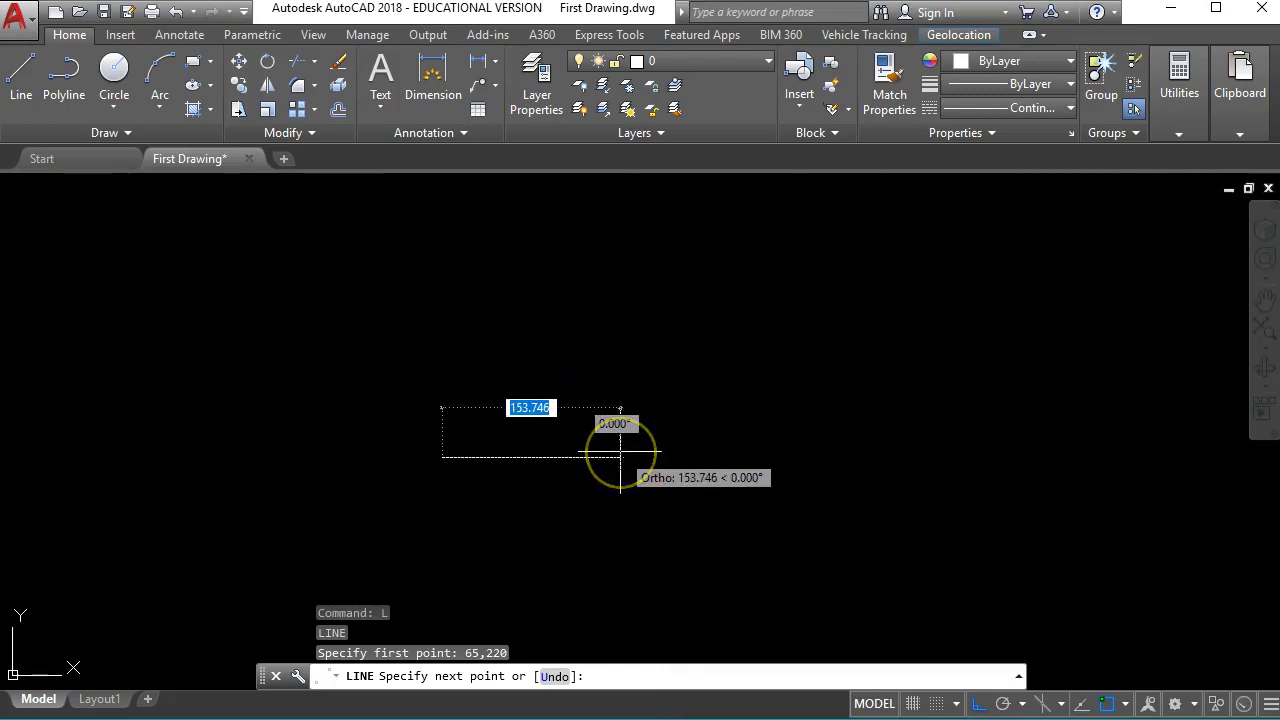
type("240")
key("Return")
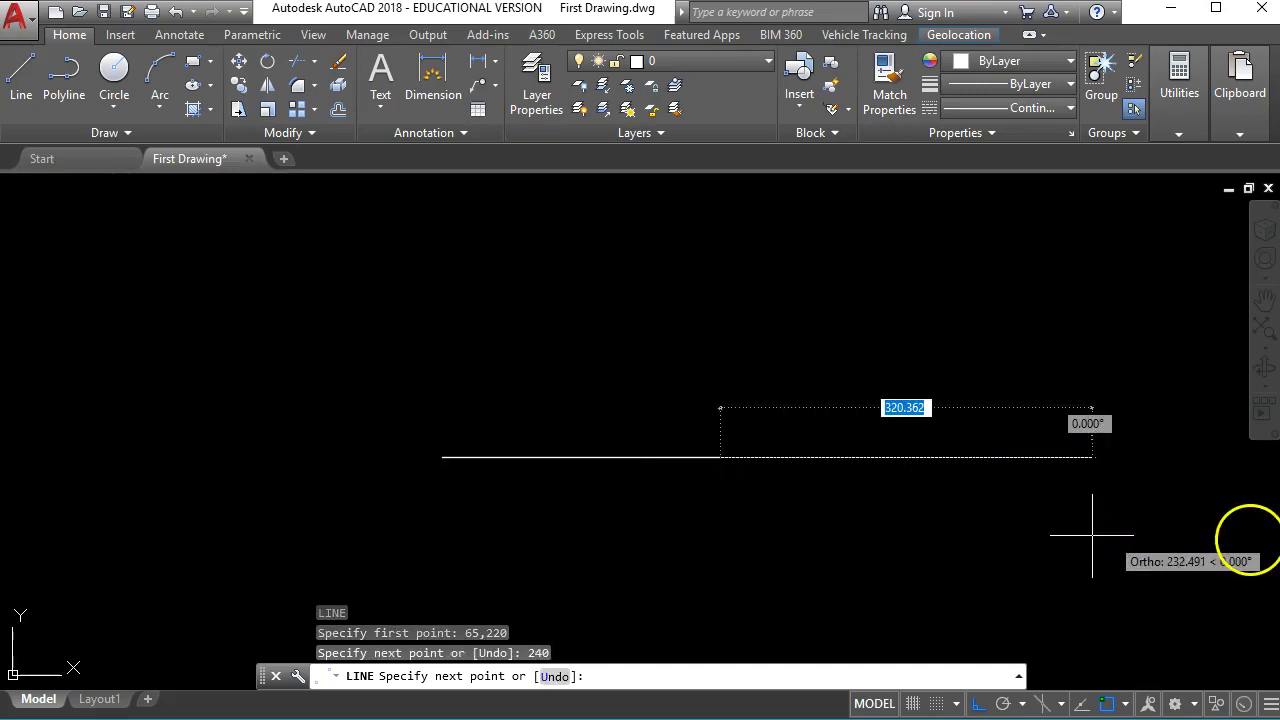
Draw the 145-unit right edge straight down, then recentre the view on the outline
key("alt+Tab")
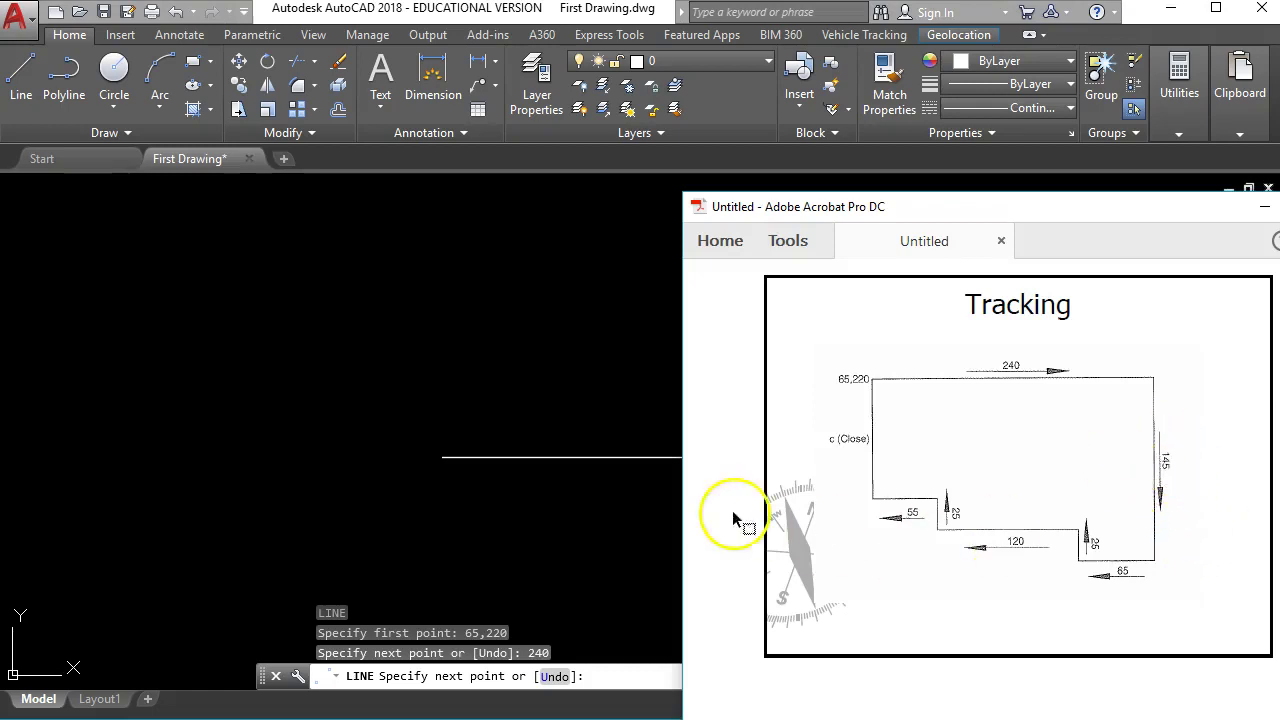
key("alt+Tab")
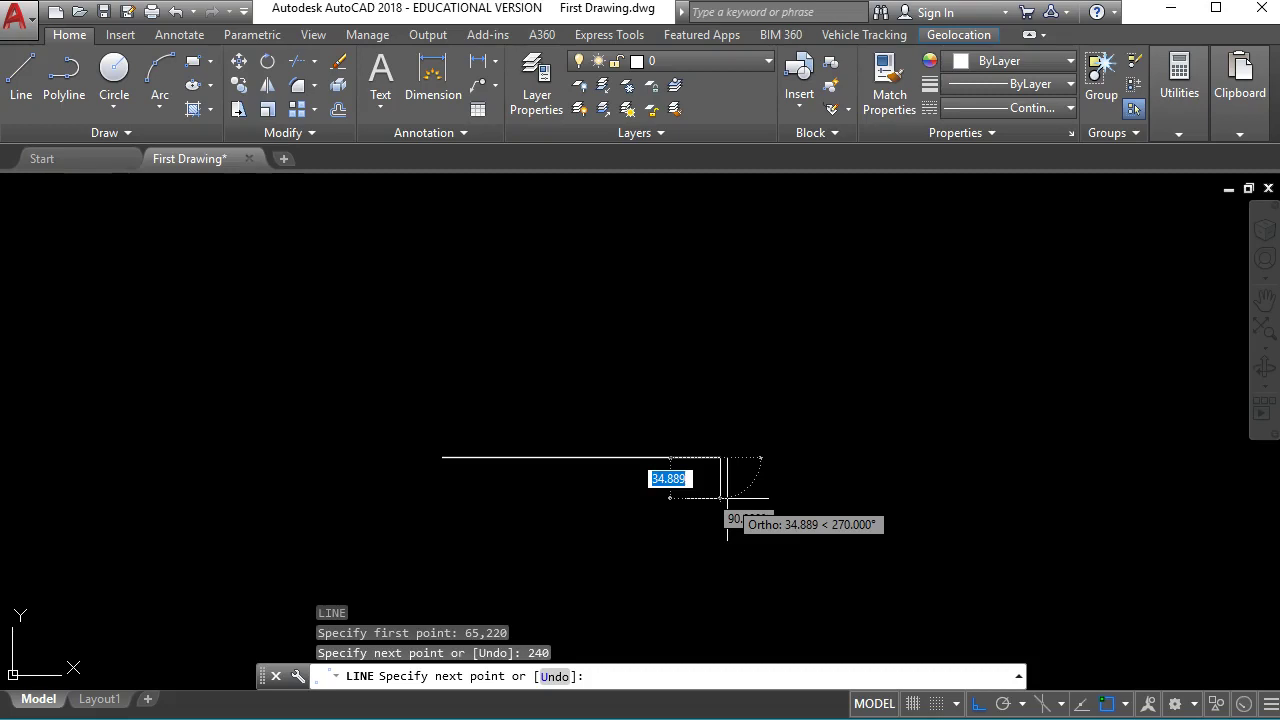
type("1")
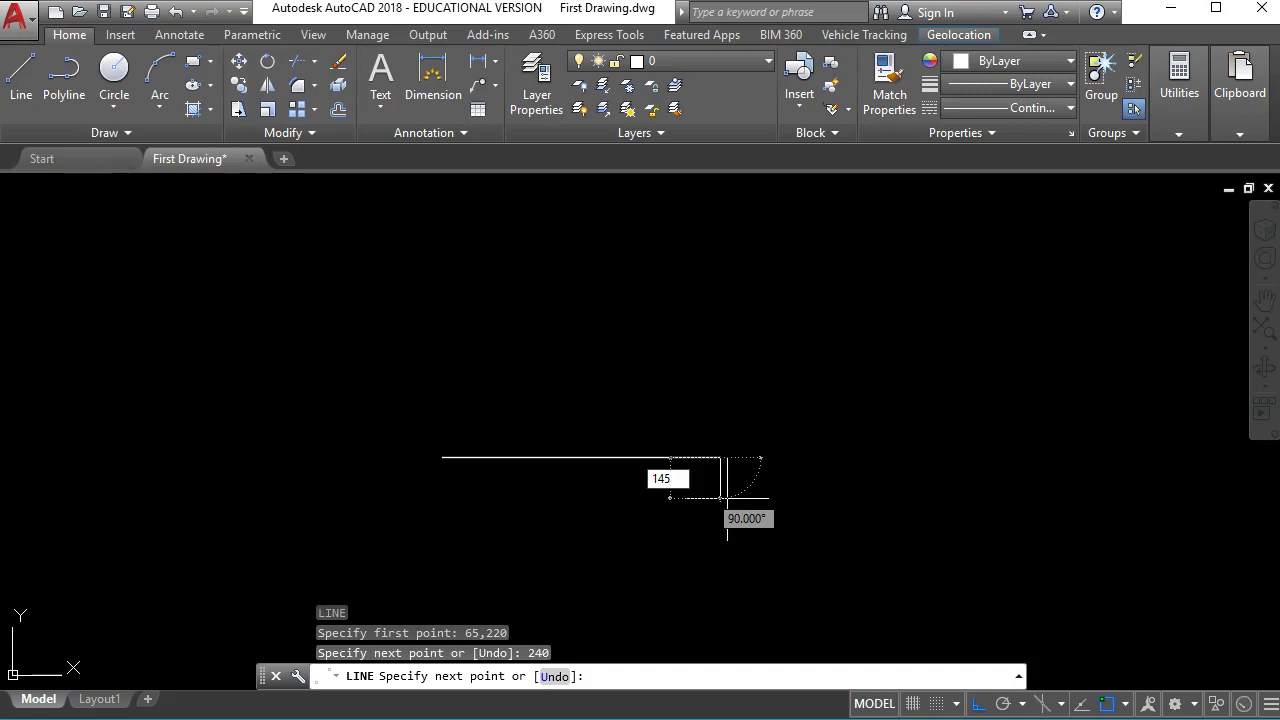
type("45")
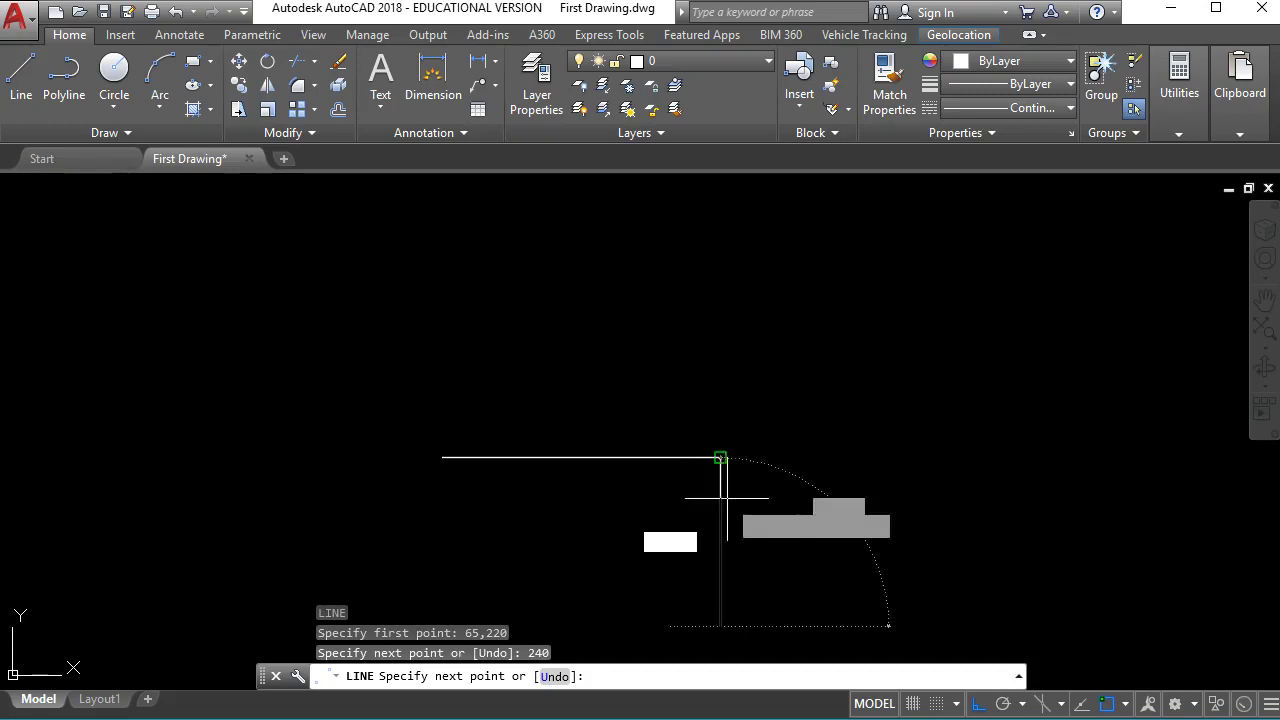
key("Return")
scroll(786, 528, "down", 2)
middle_click_drag(786, 528, 777, 466)
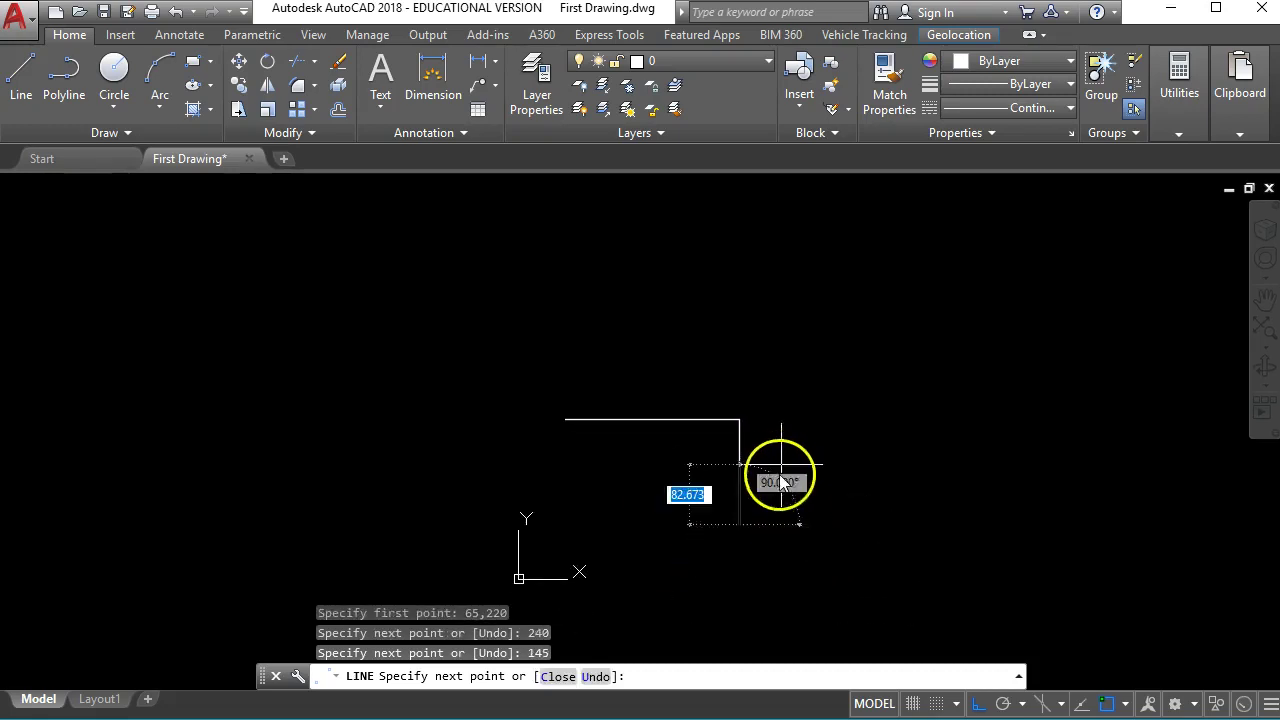
scroll(777, 466, "up", 2)
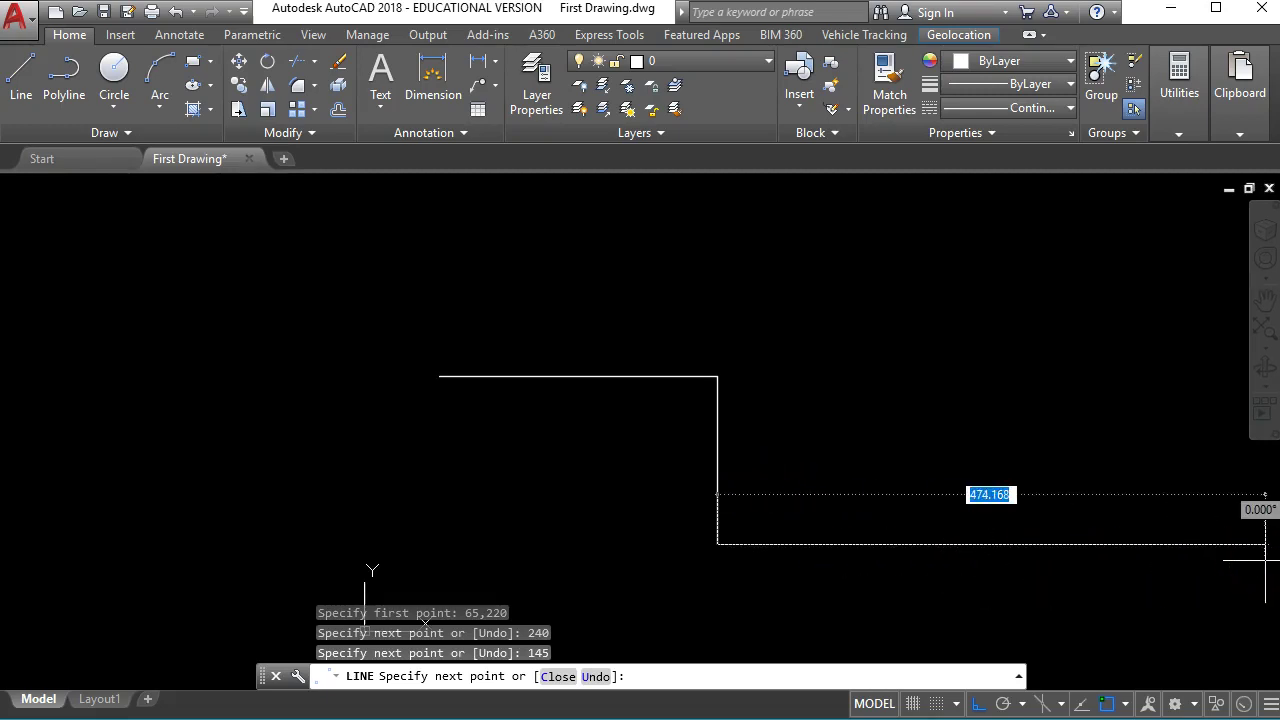
Draw a 65-unit edge to the left, then a 25-unit step upward
key("alt+Tab")
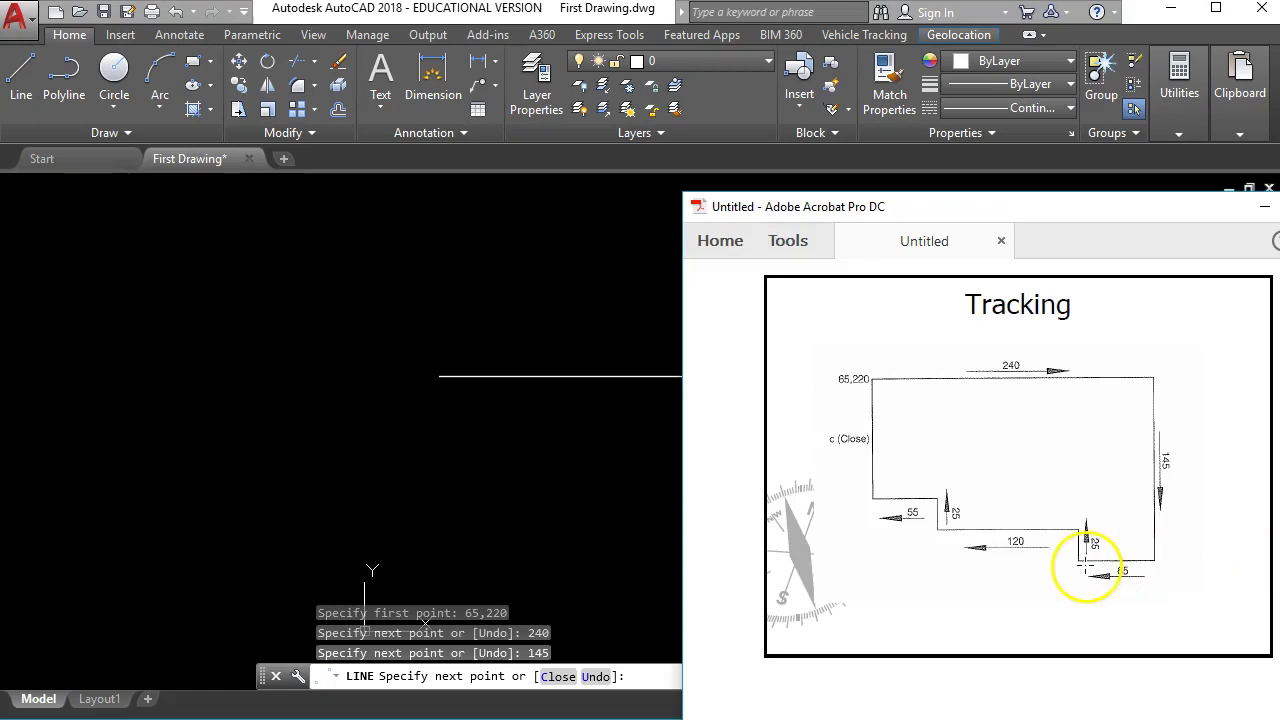
key("alt+Tab")
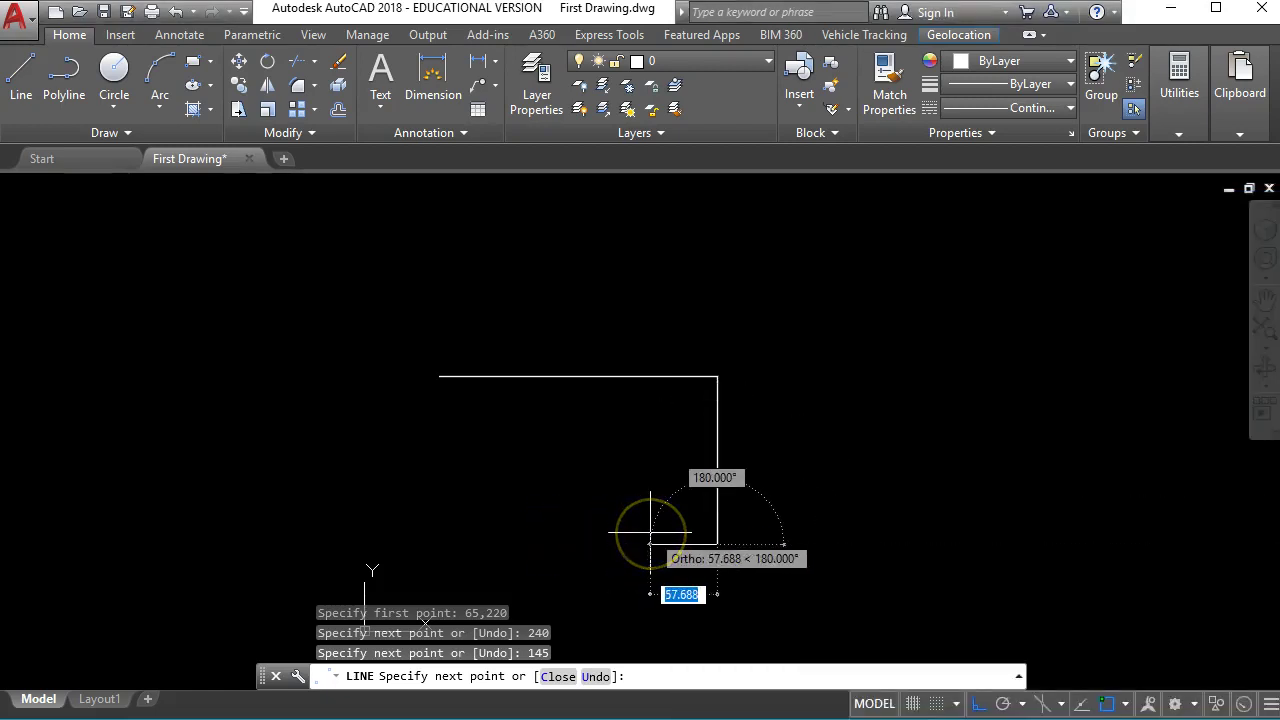
type("65")
key("Return")
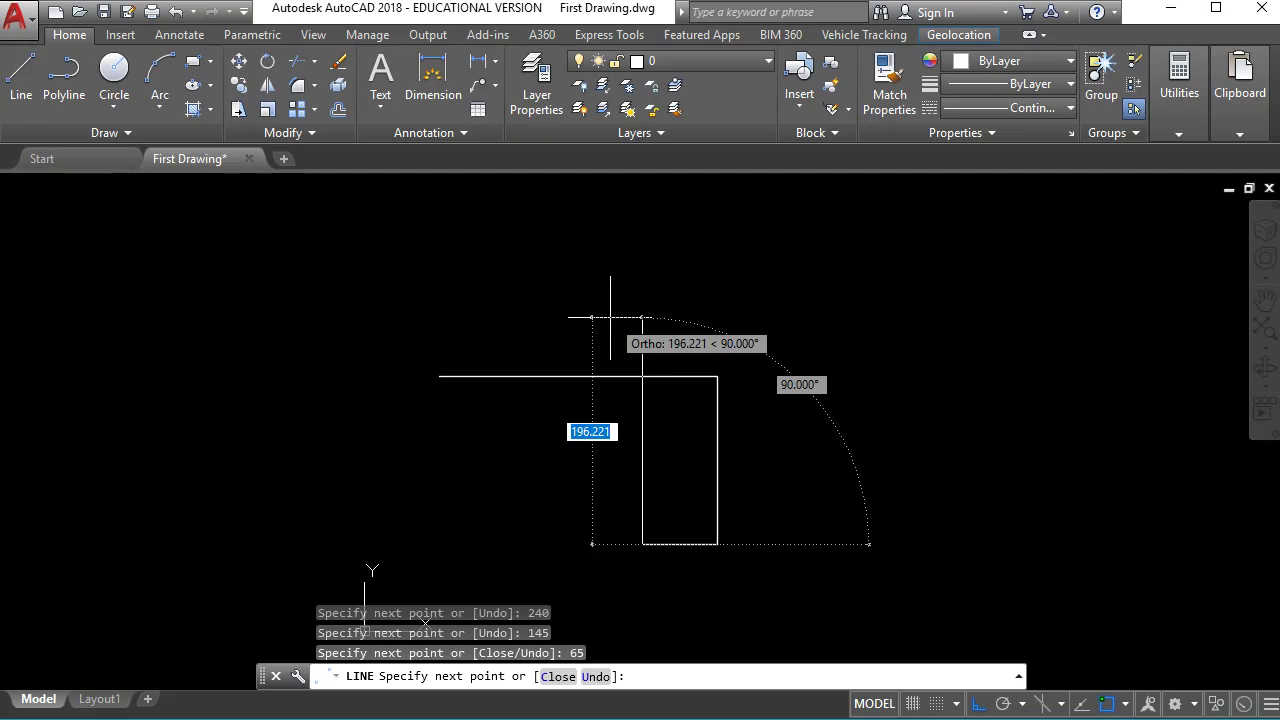
type("25")
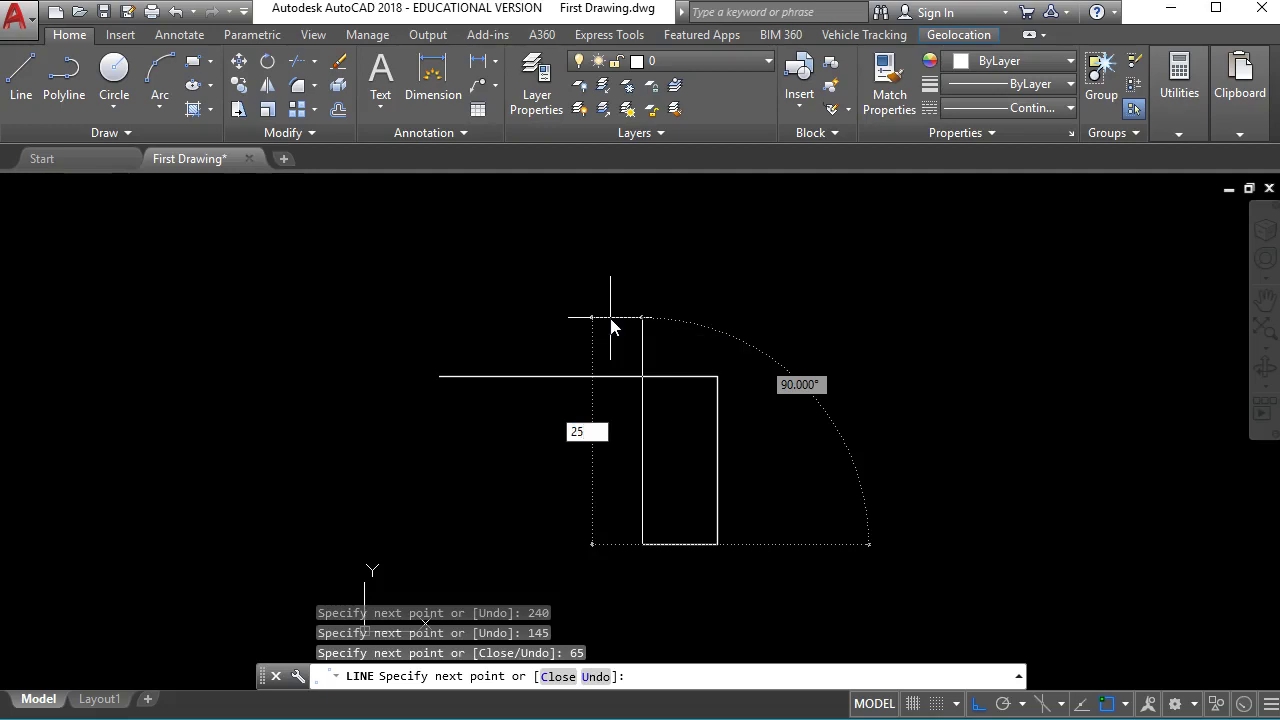
key("Return")
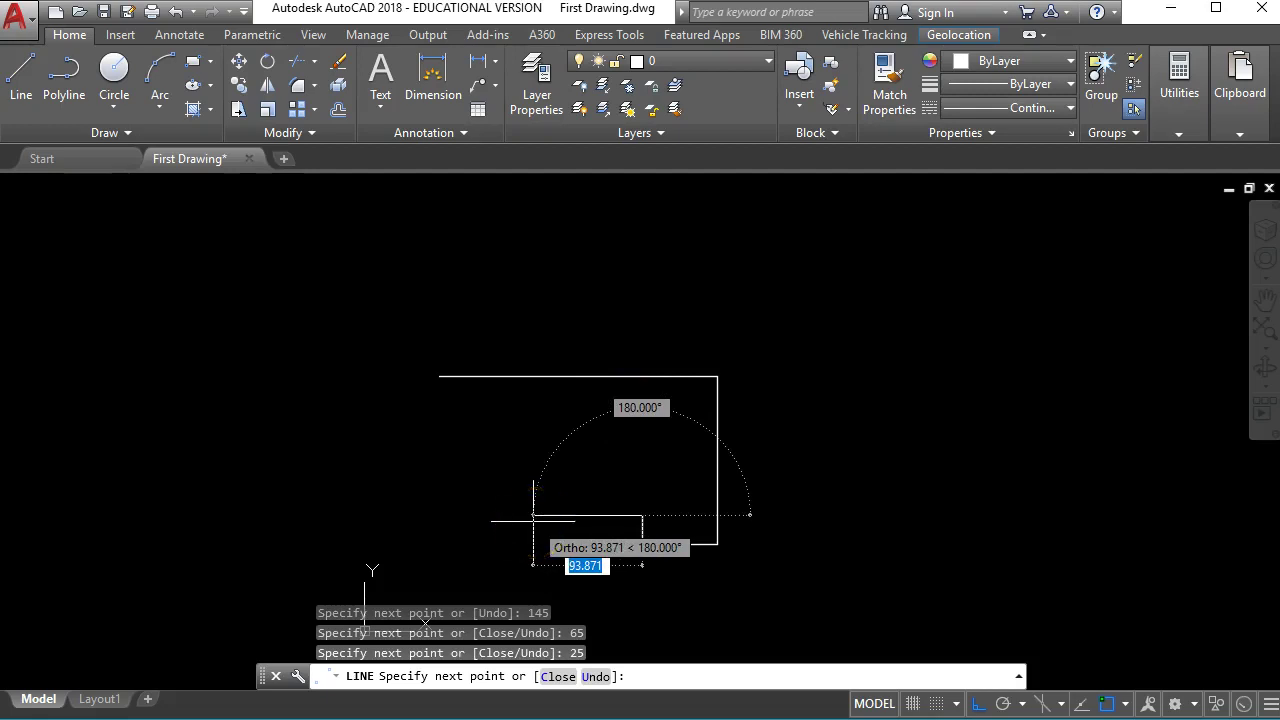
Draw 120 units left, 25 units up and 55 units left
key("alt+Tab")
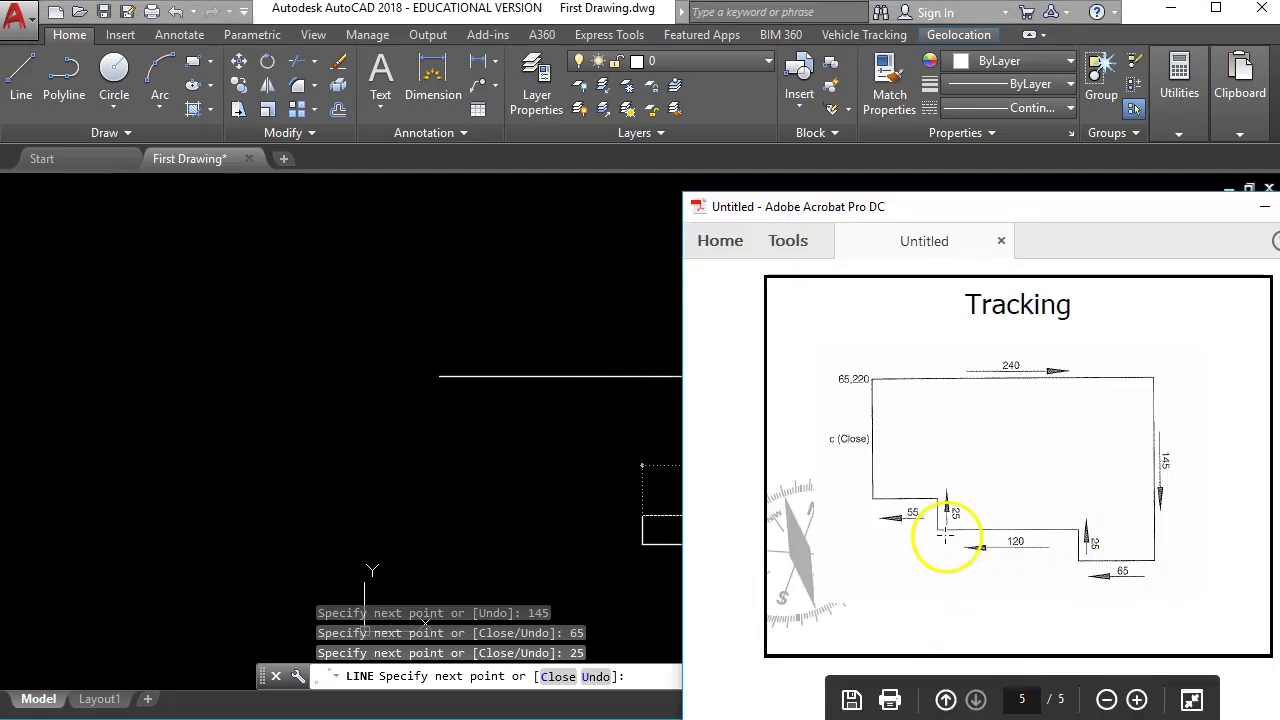
key("alt+Tab")
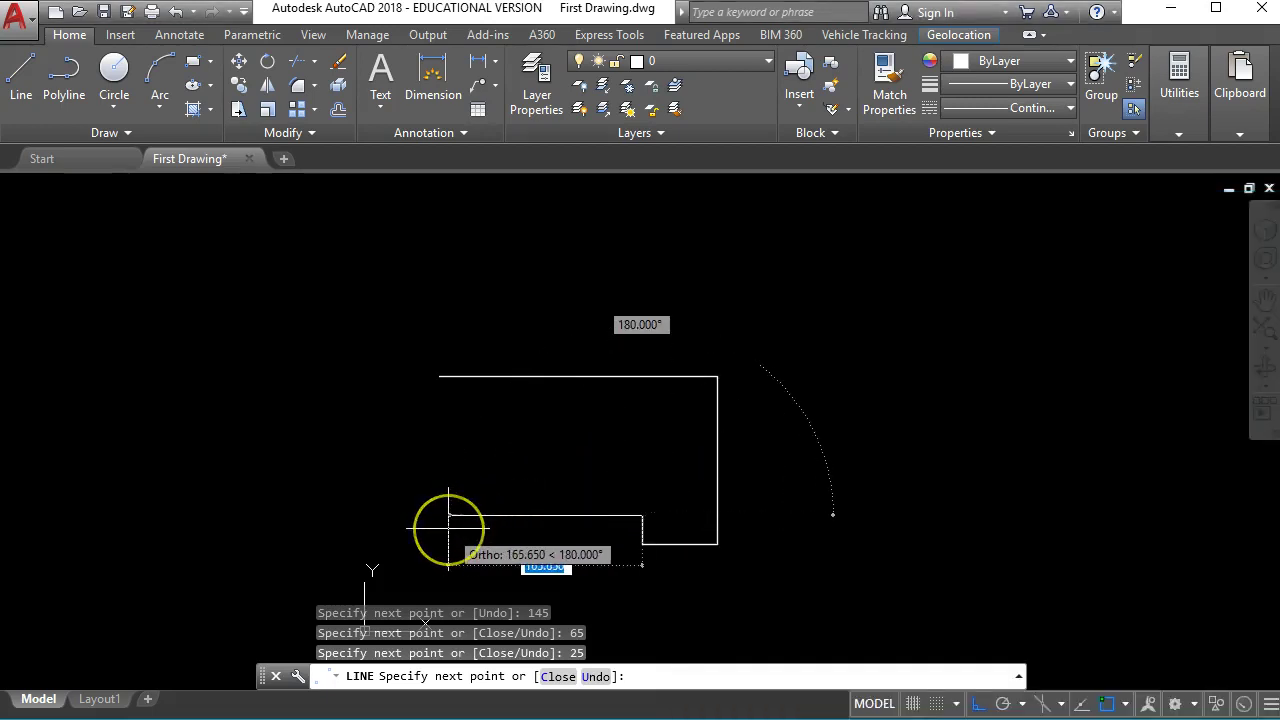
type("120")
key("Return")
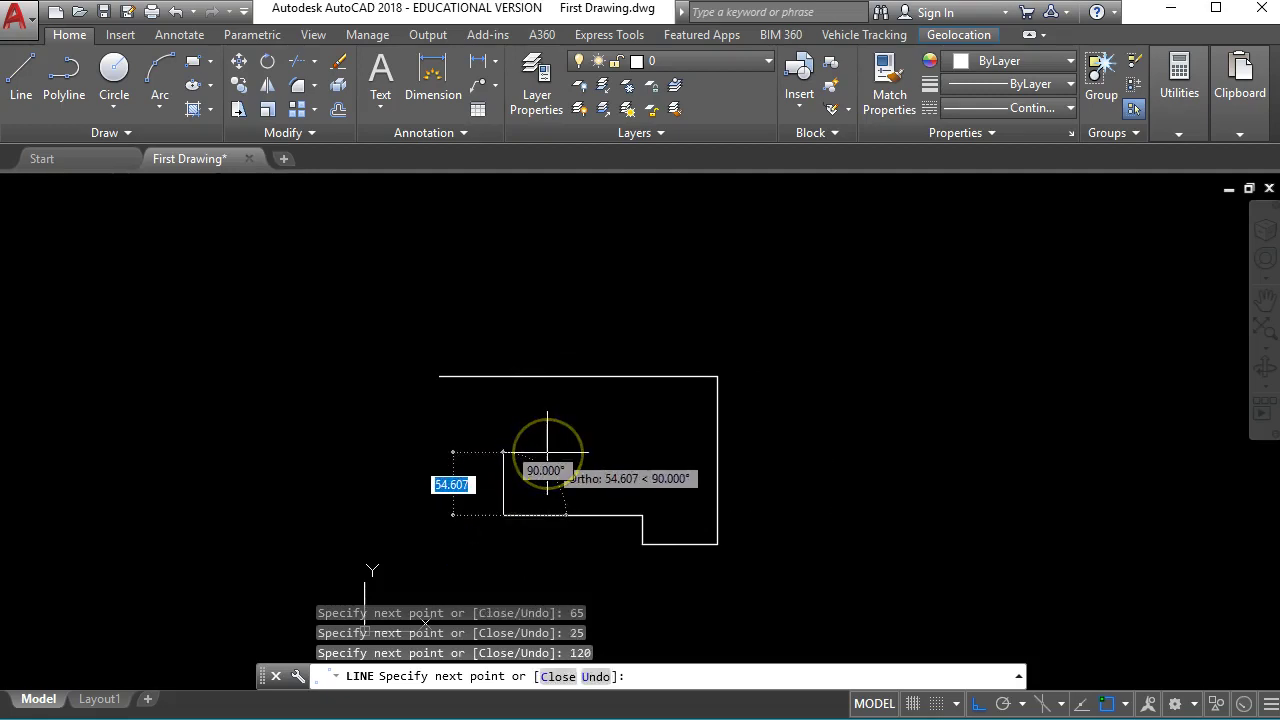
type("25")
key("Return")
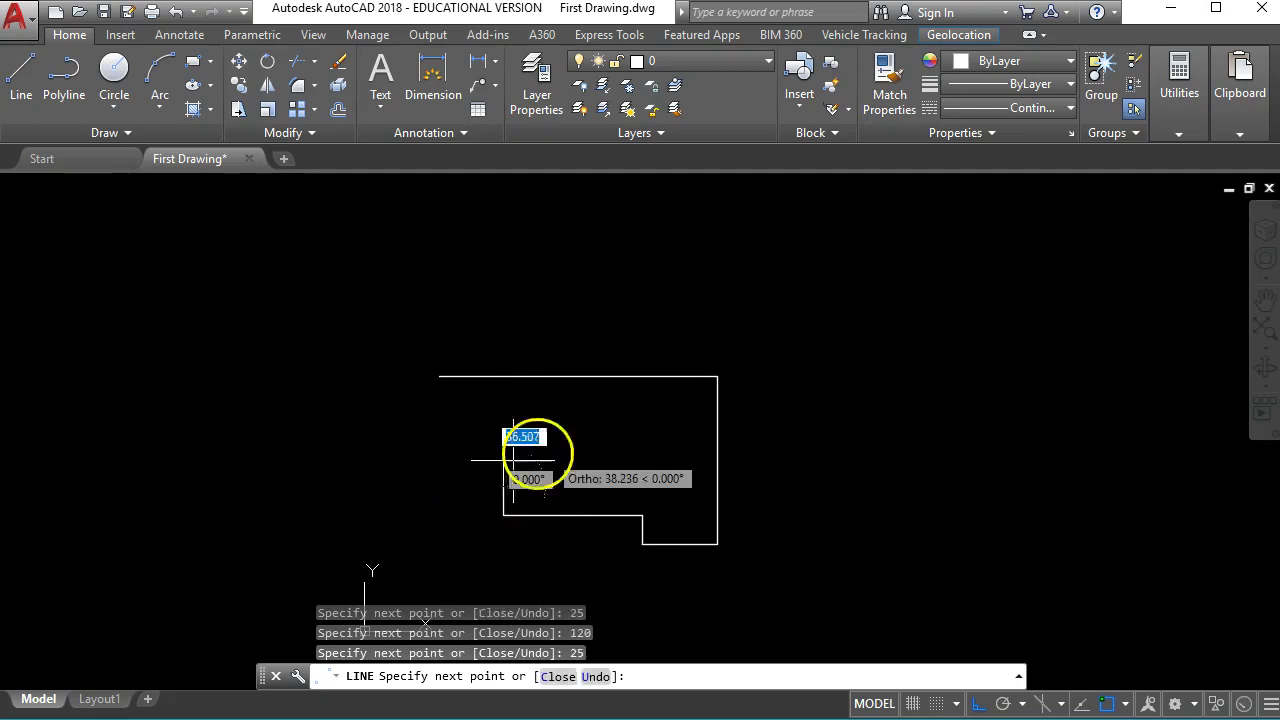
type("55")
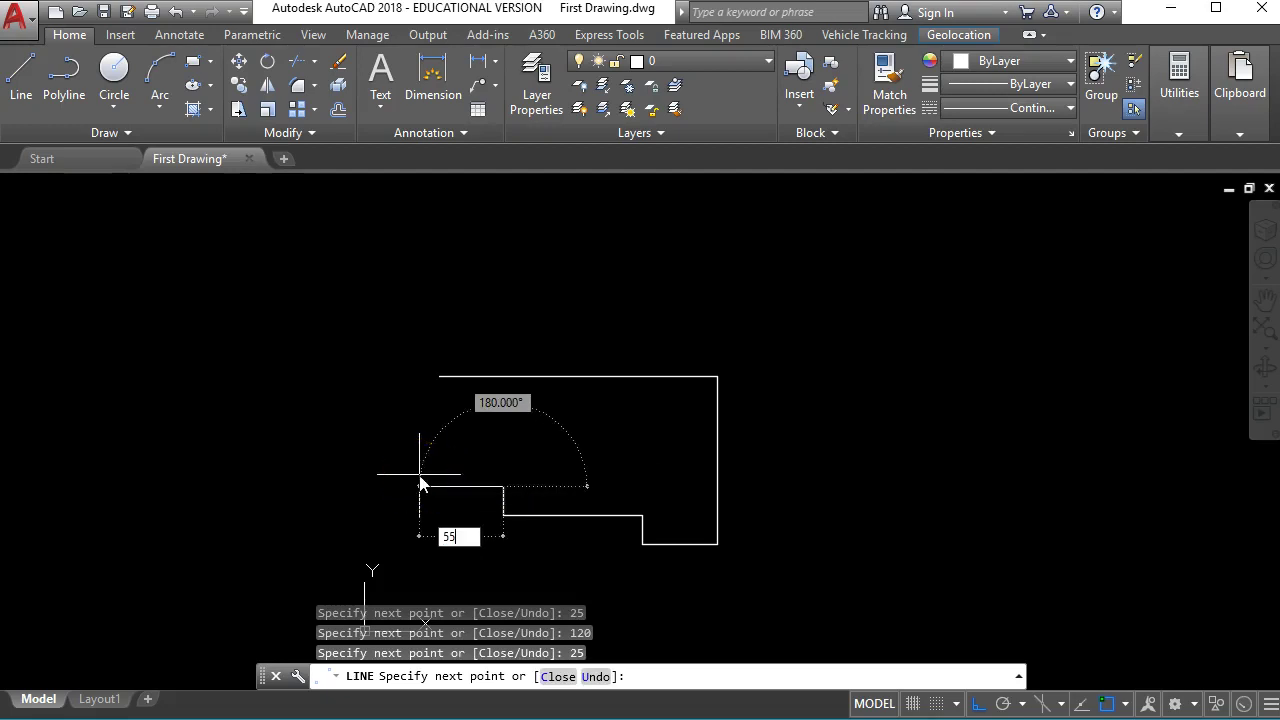
key("Return")
key("alt+Tab")
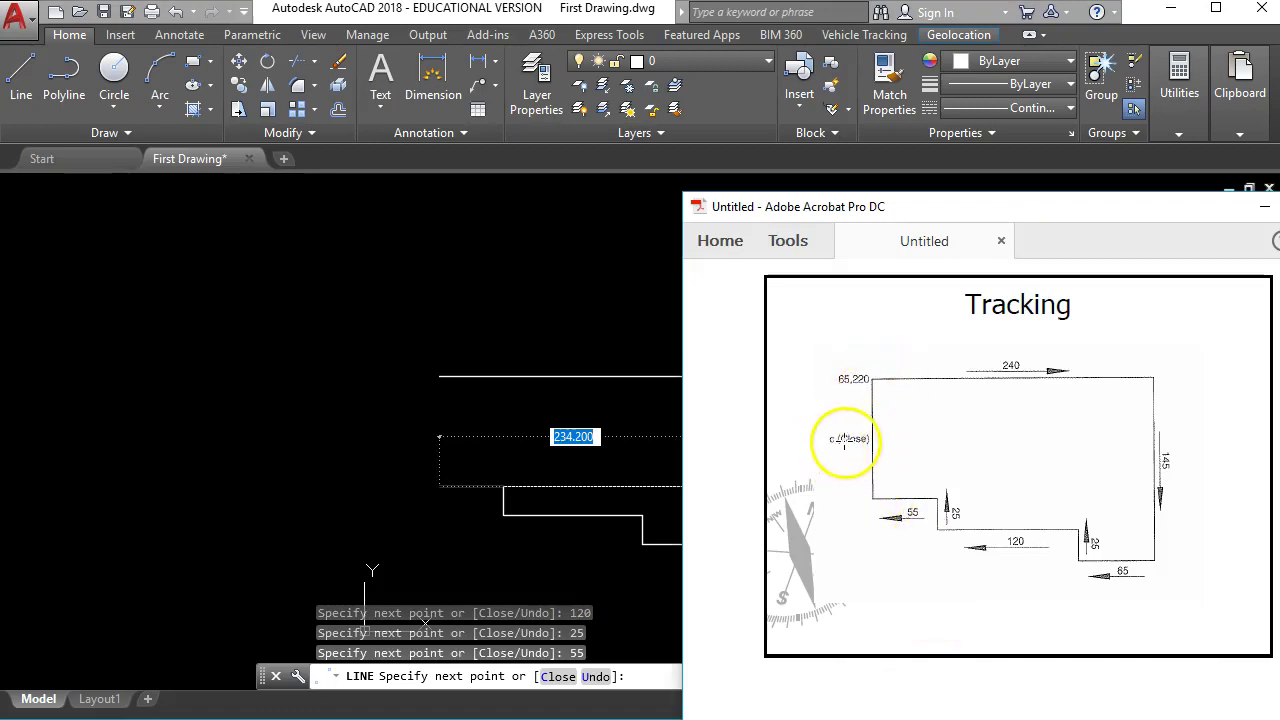
Close the outline with C and compare it against the Tracking slide
left_click(620, 449)
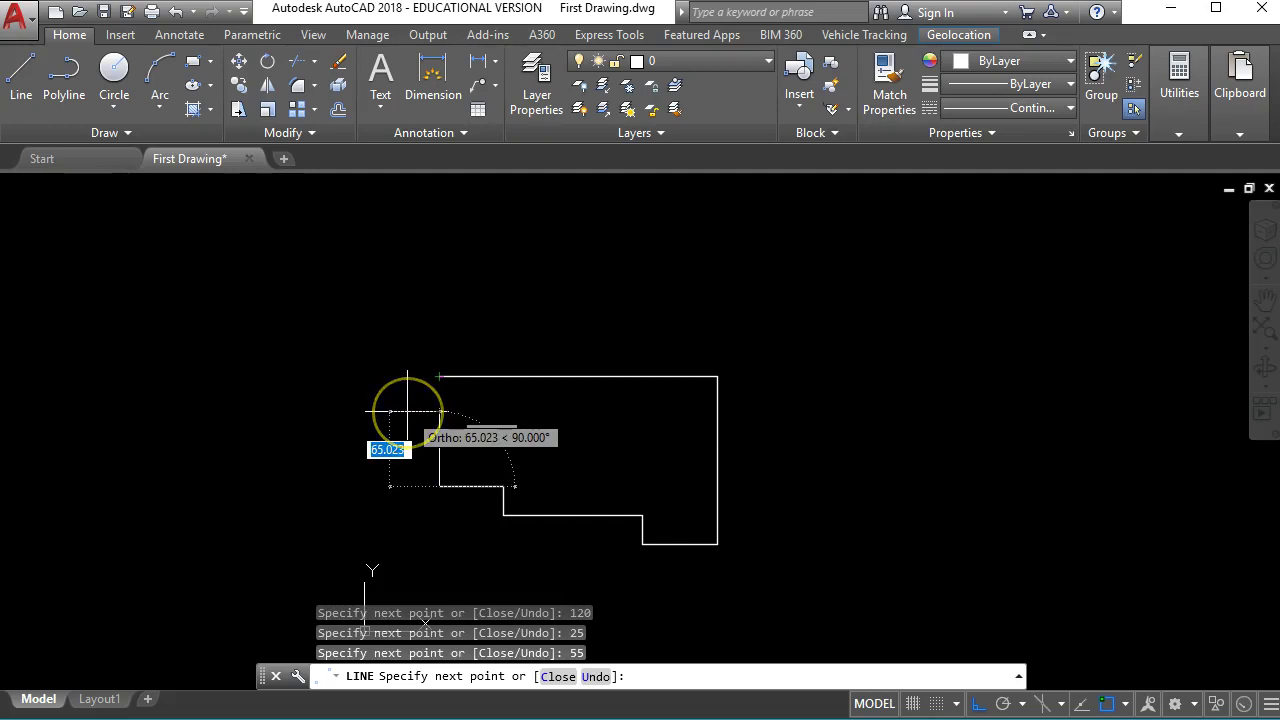
type("c")
key("Return")
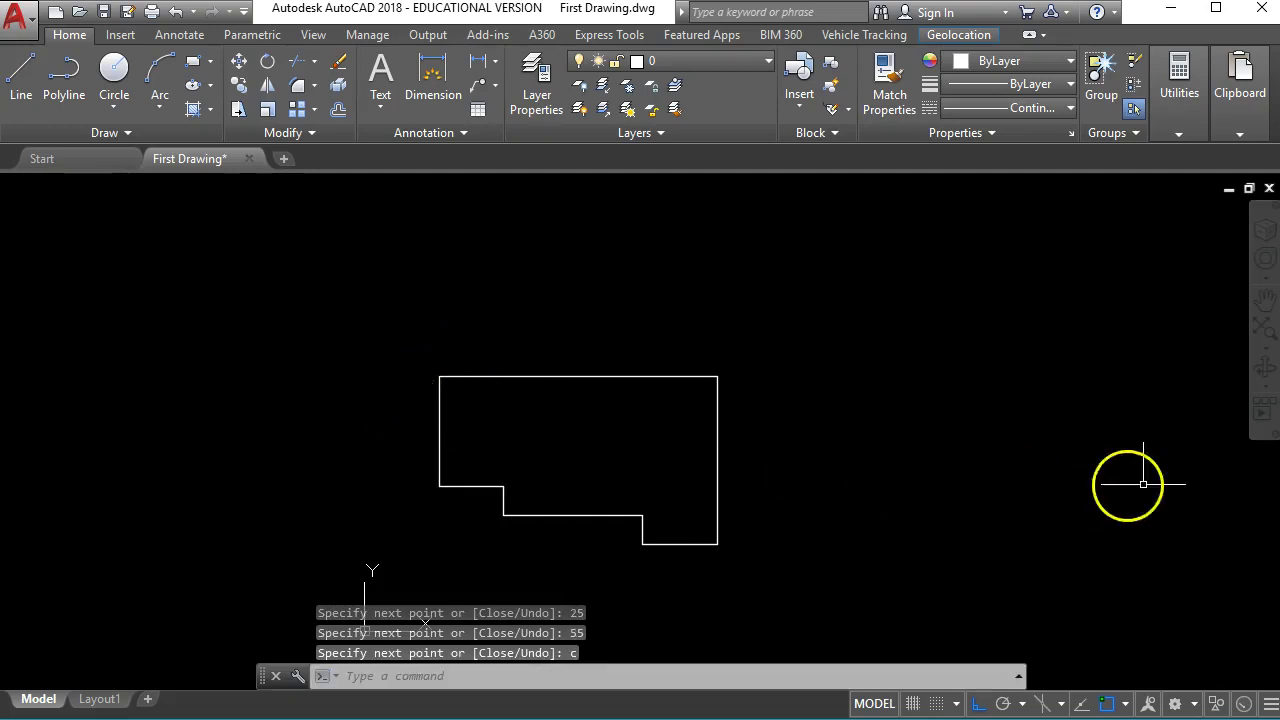
key("alt+Tab")
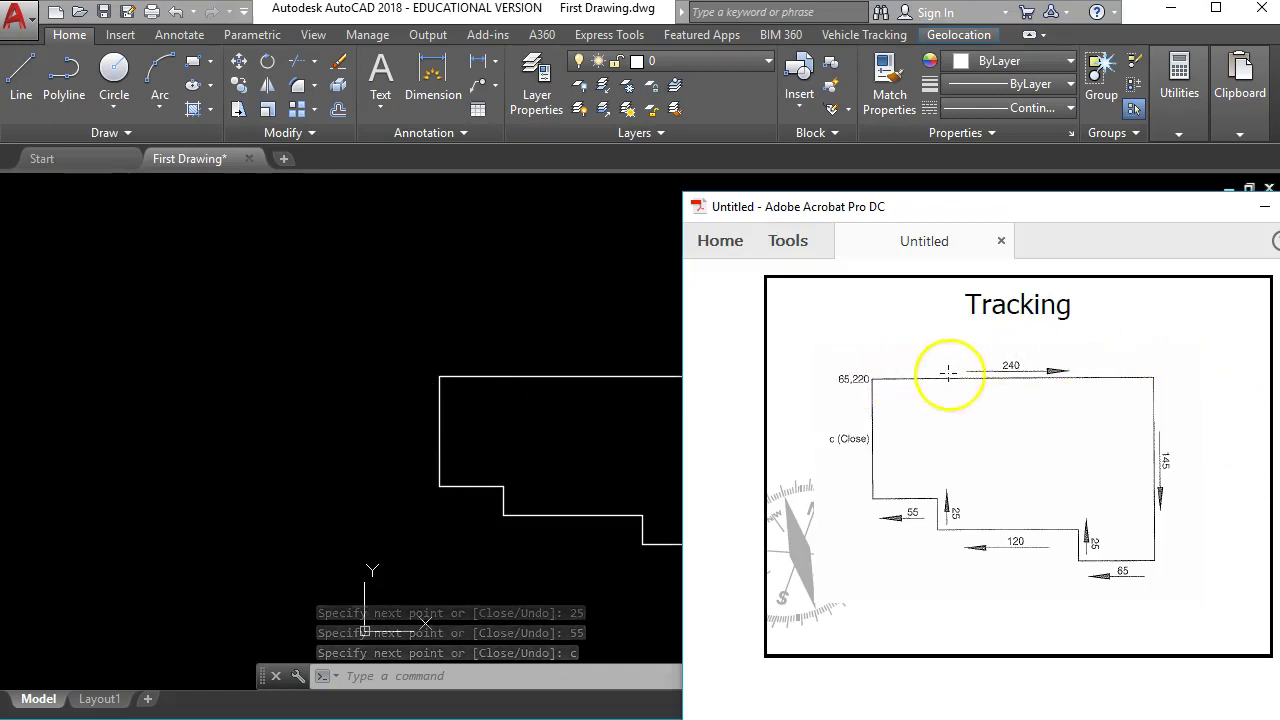